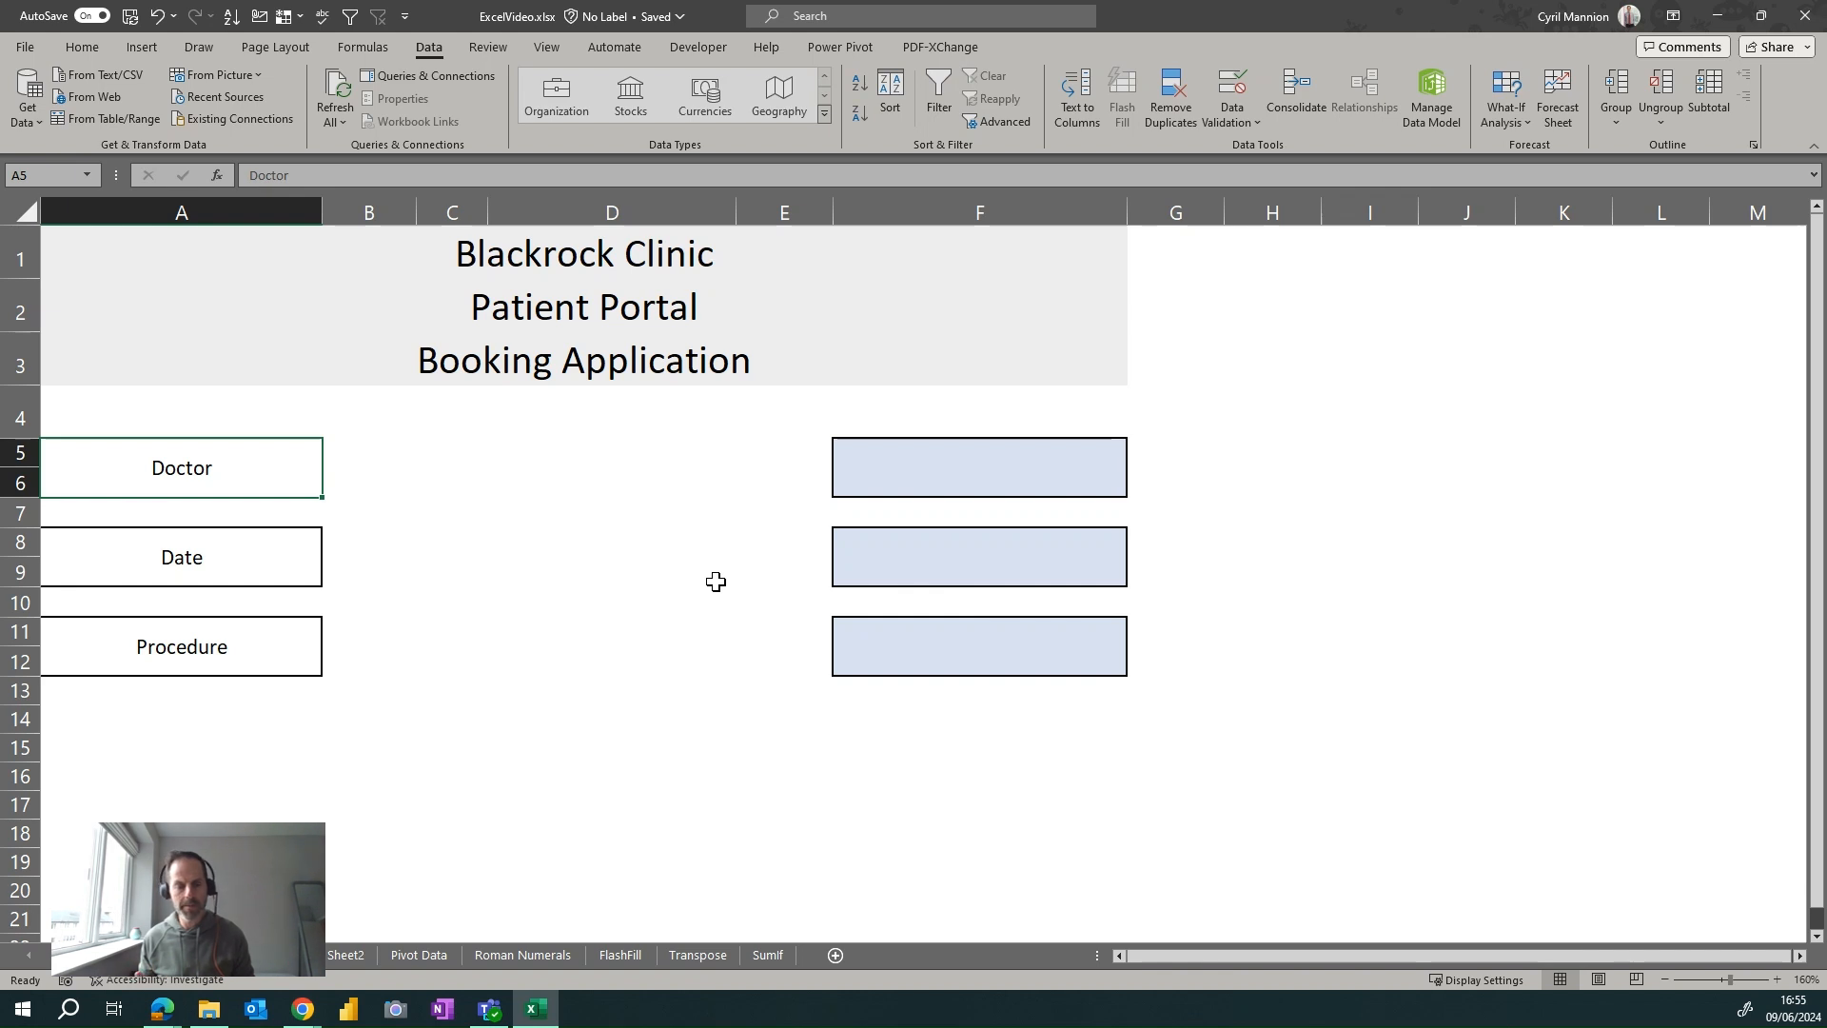
# Look over the Doctor, Date and Procedure cells, then show F5's list of five doctors
pyautogui.click(564, 482)
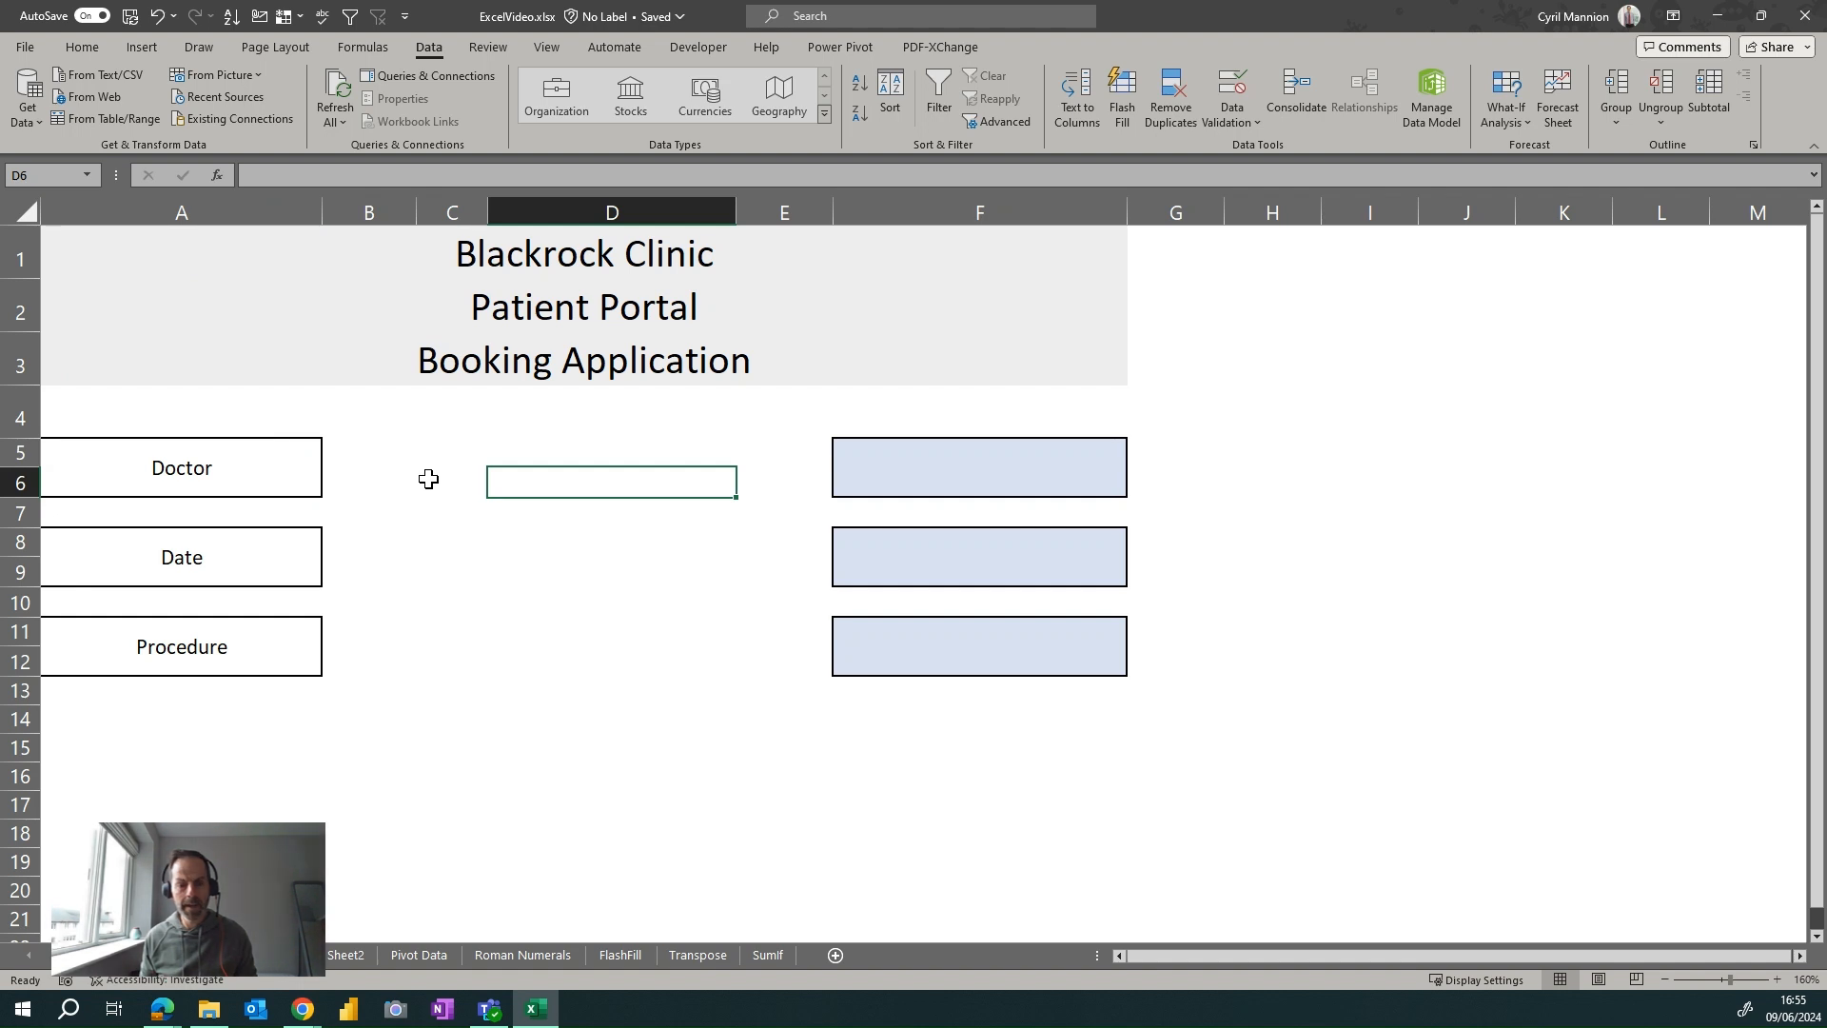
pyautogui.click(277, 465)
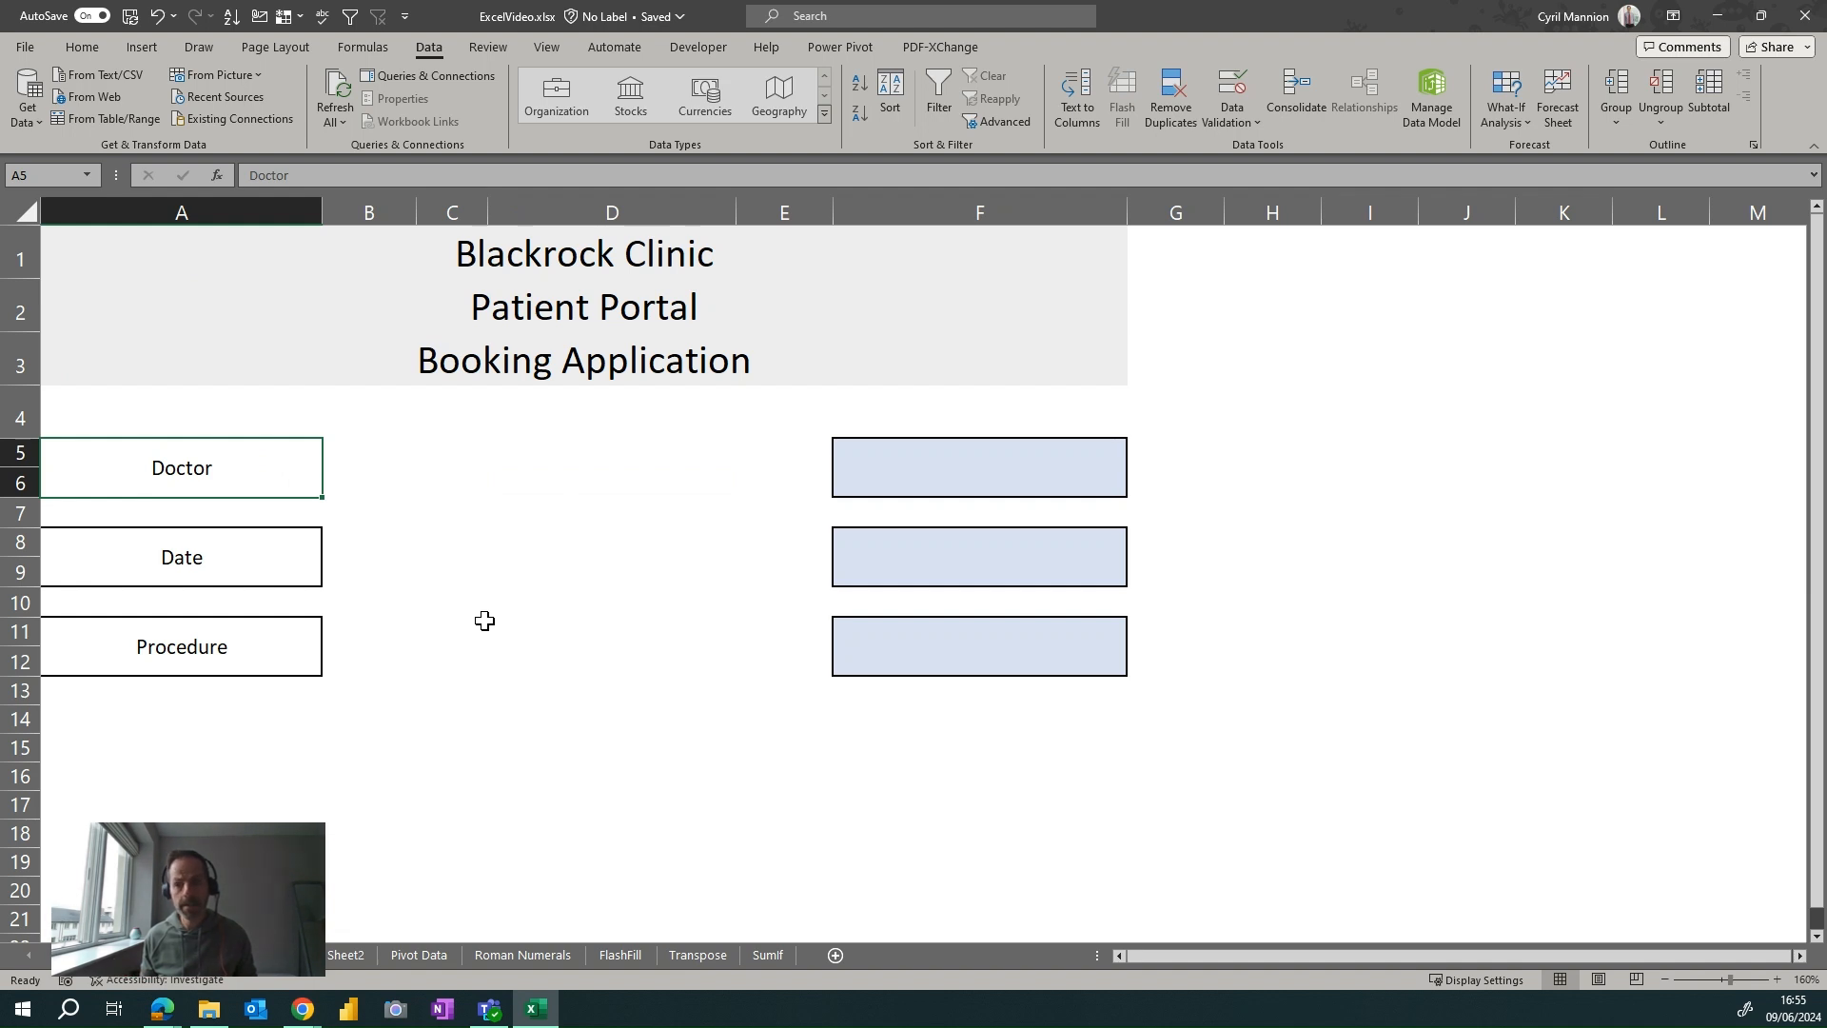
pyautogui.click(243, 579)
pyautogui.click(278, 646)
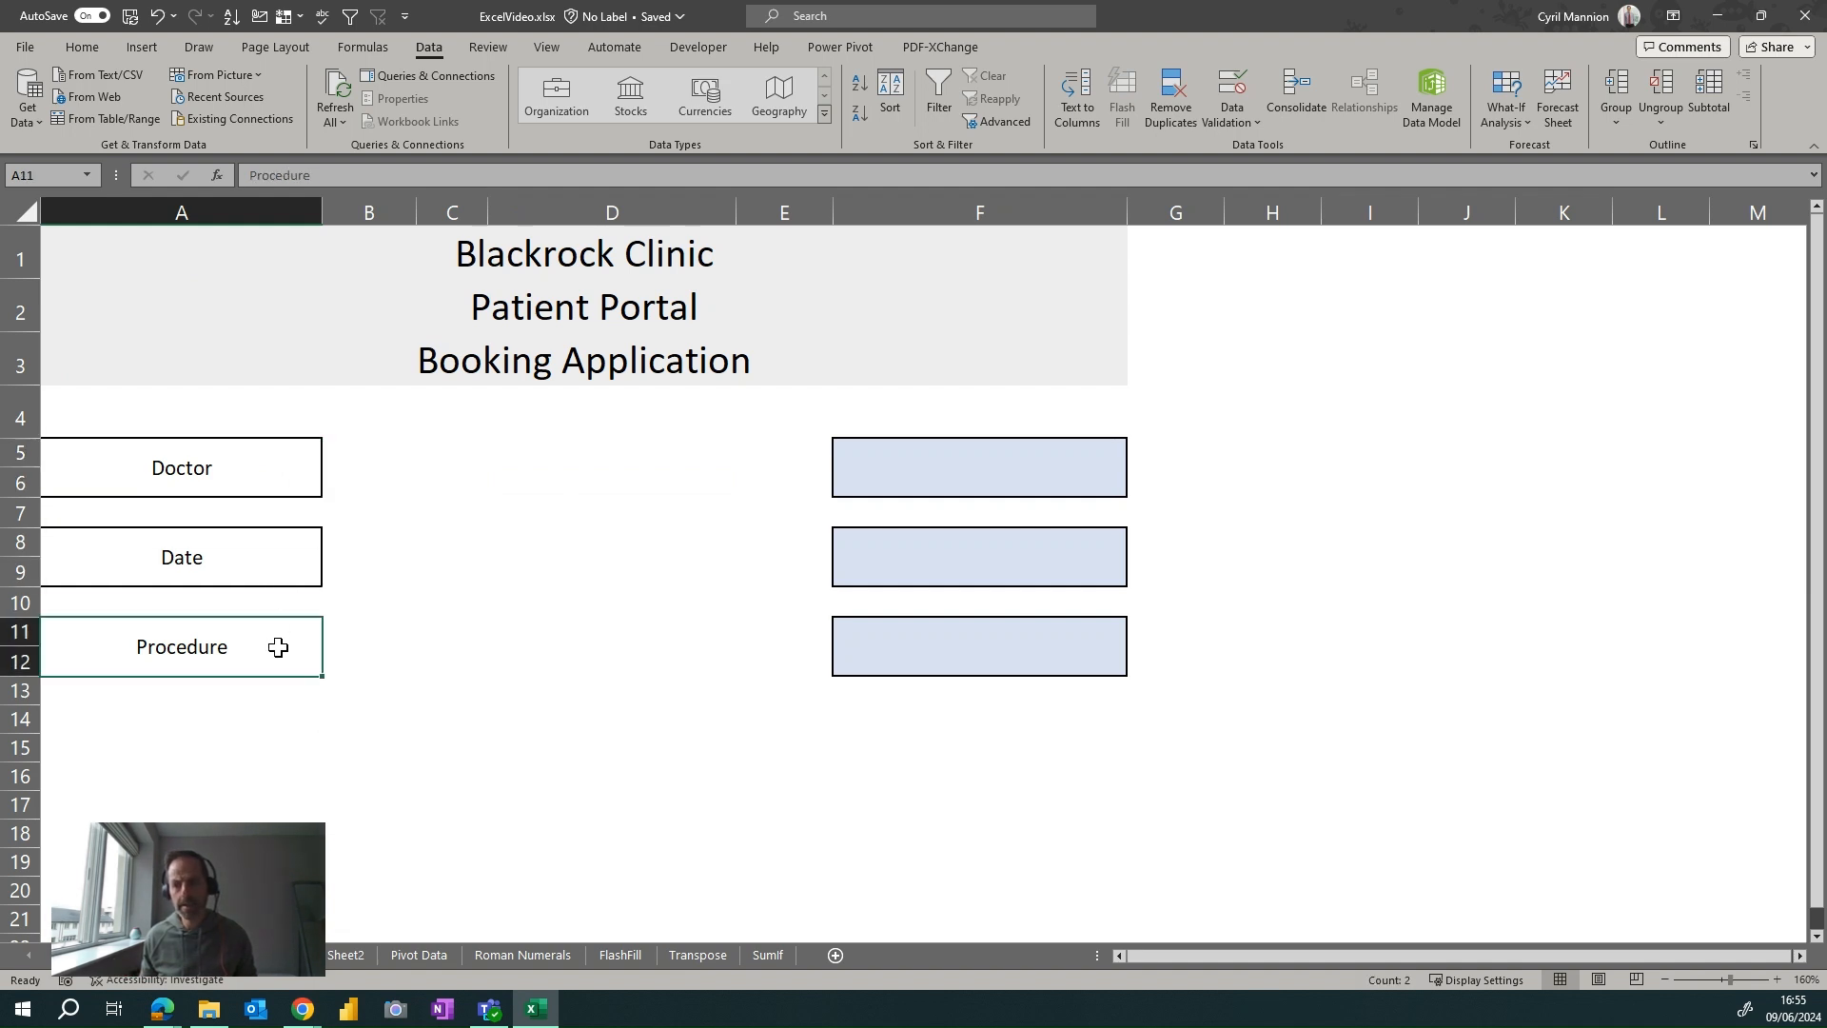
pyautogui.click(1041, 476)
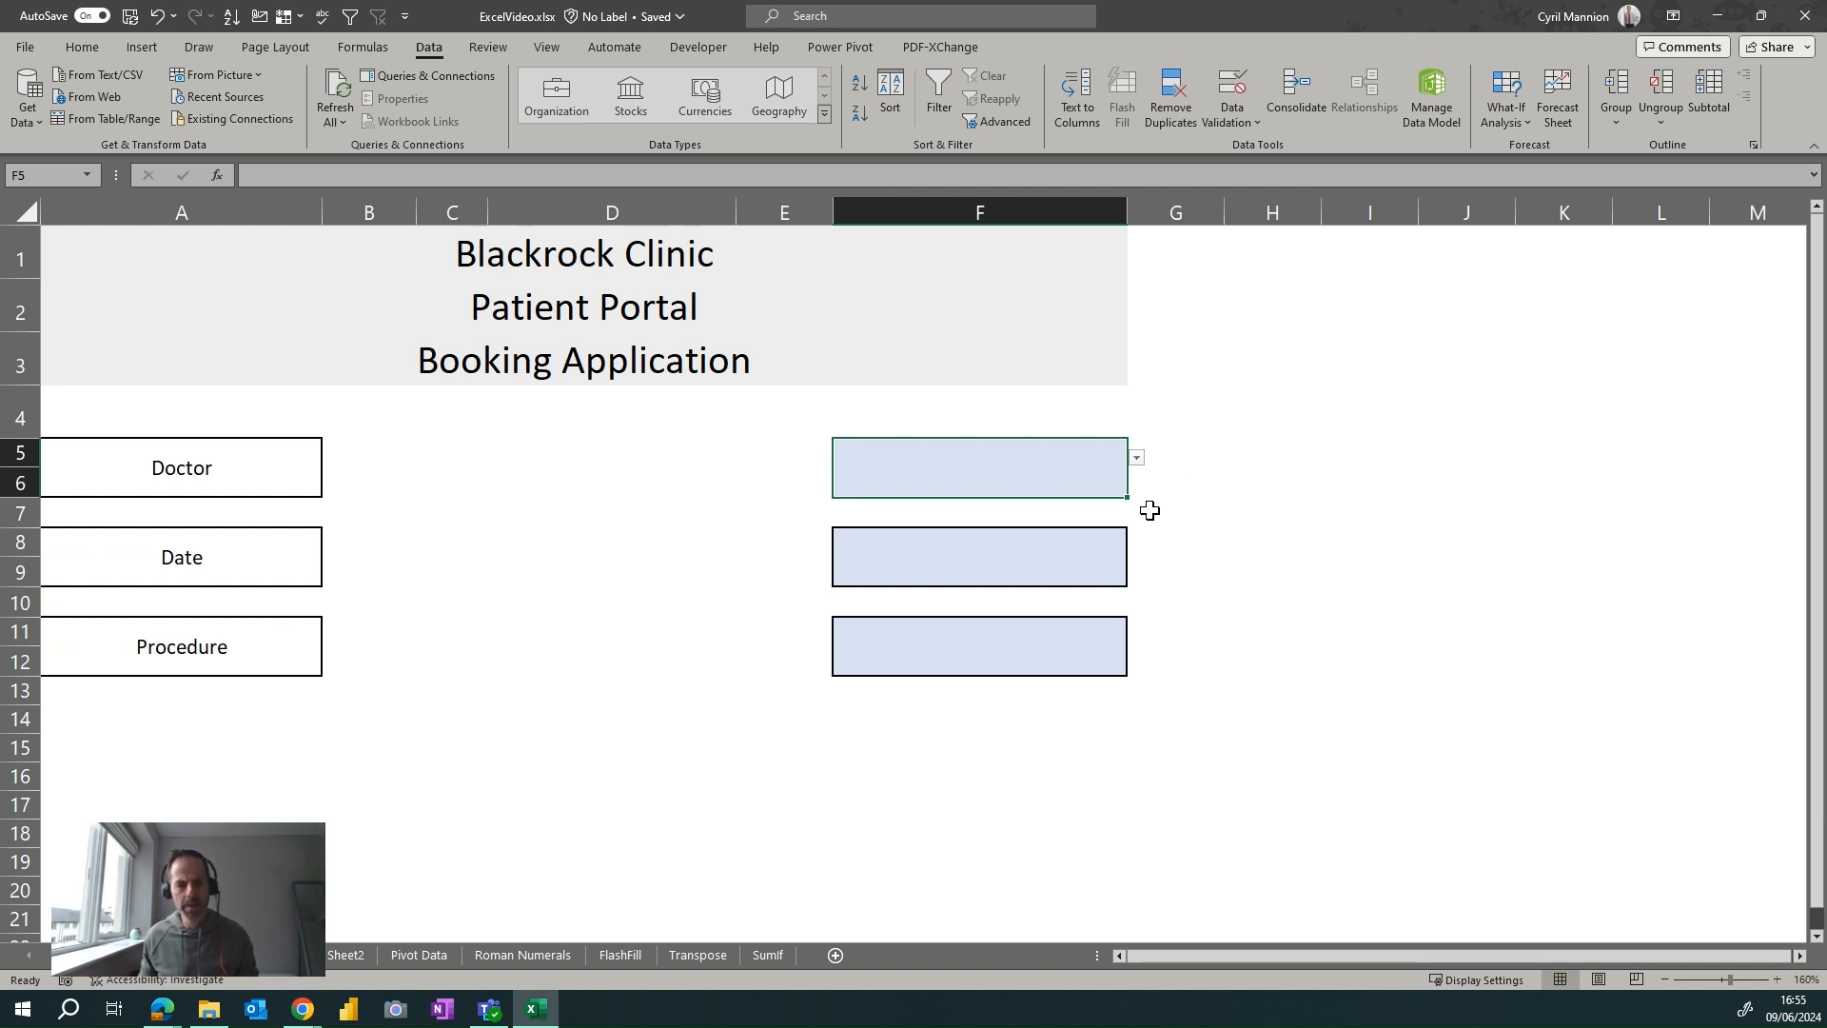
pyautogui.click(1194, 509)
pyautogui.click(731, 543)
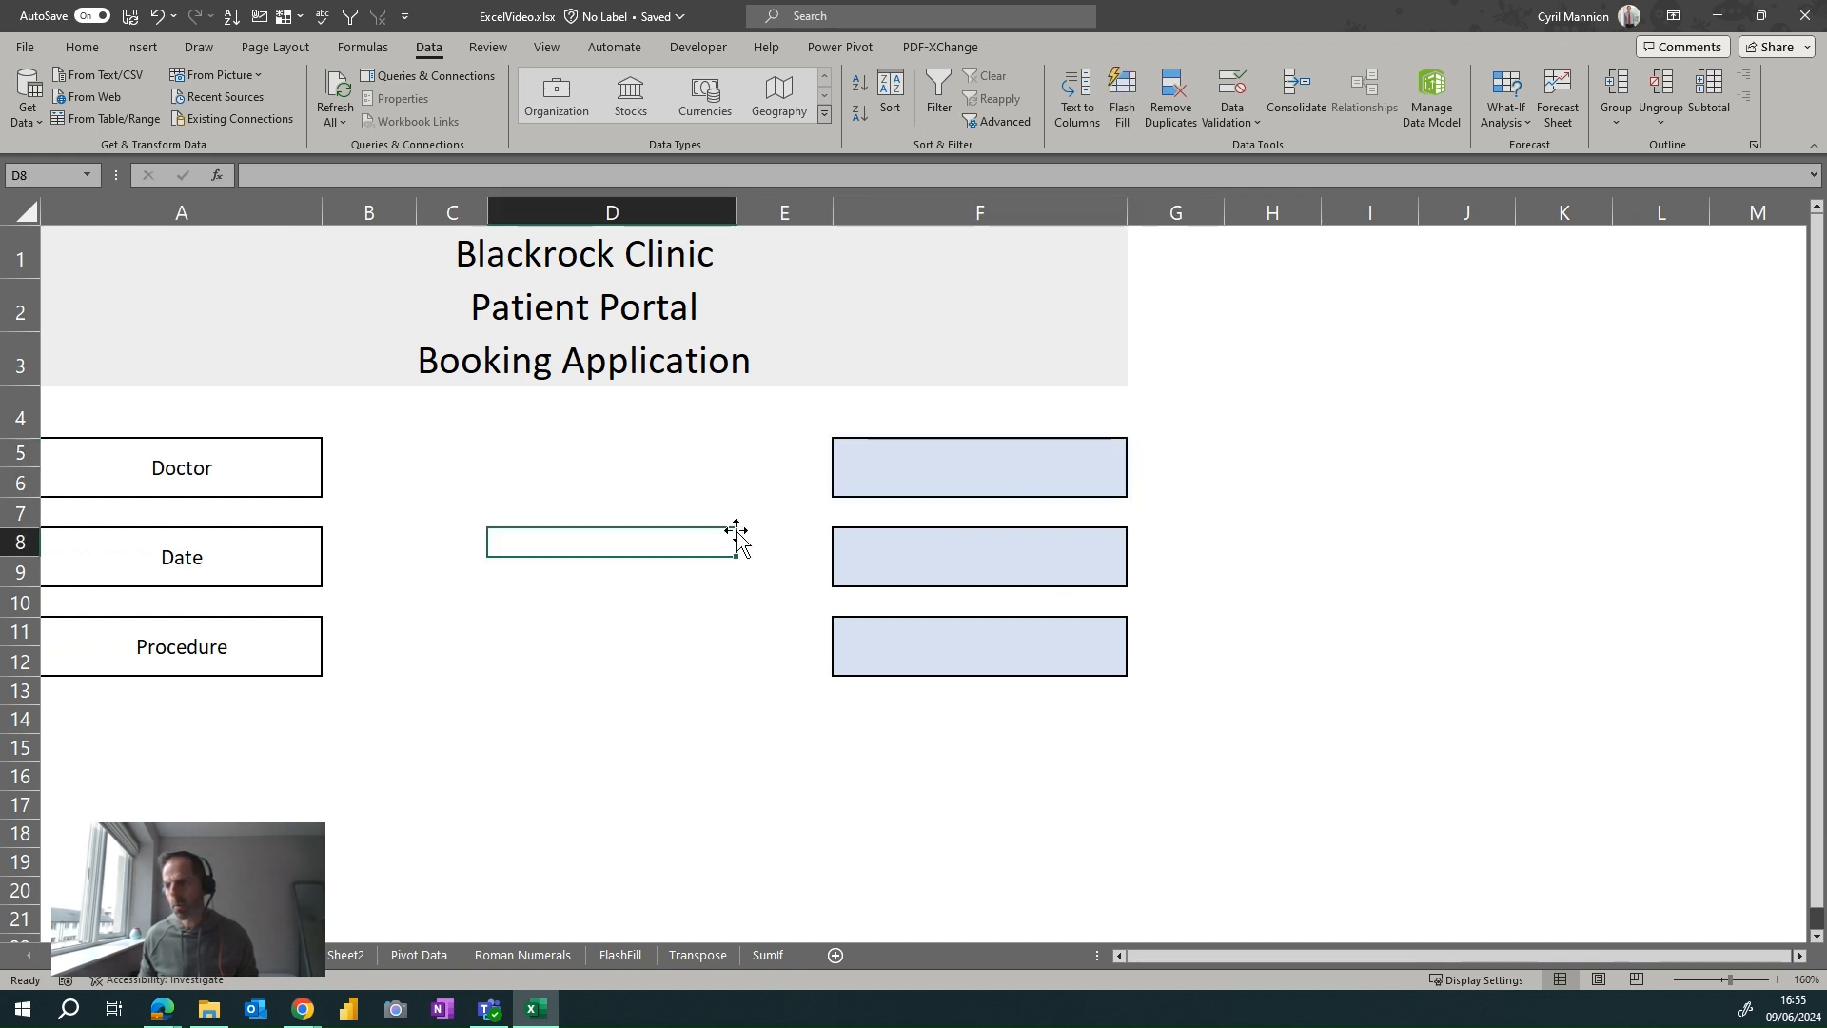
pyautogui.click(975, 476)
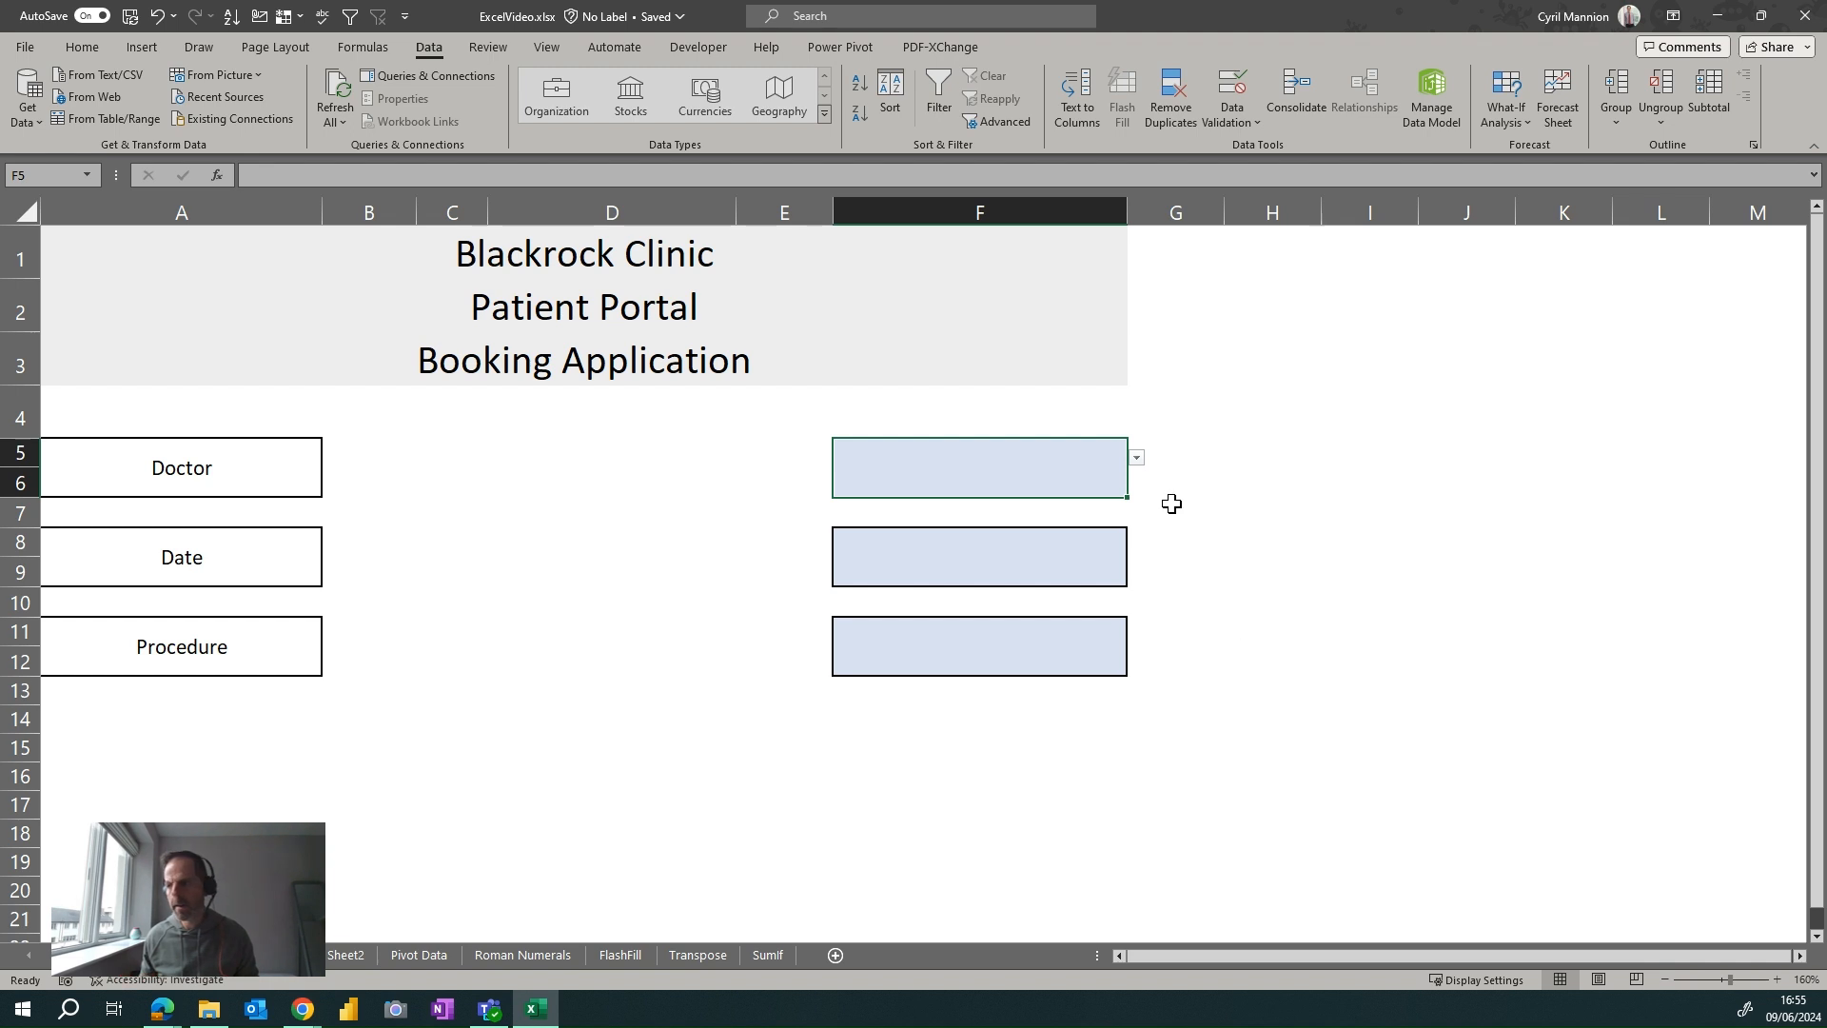
pyautogui.click(1141, 460)
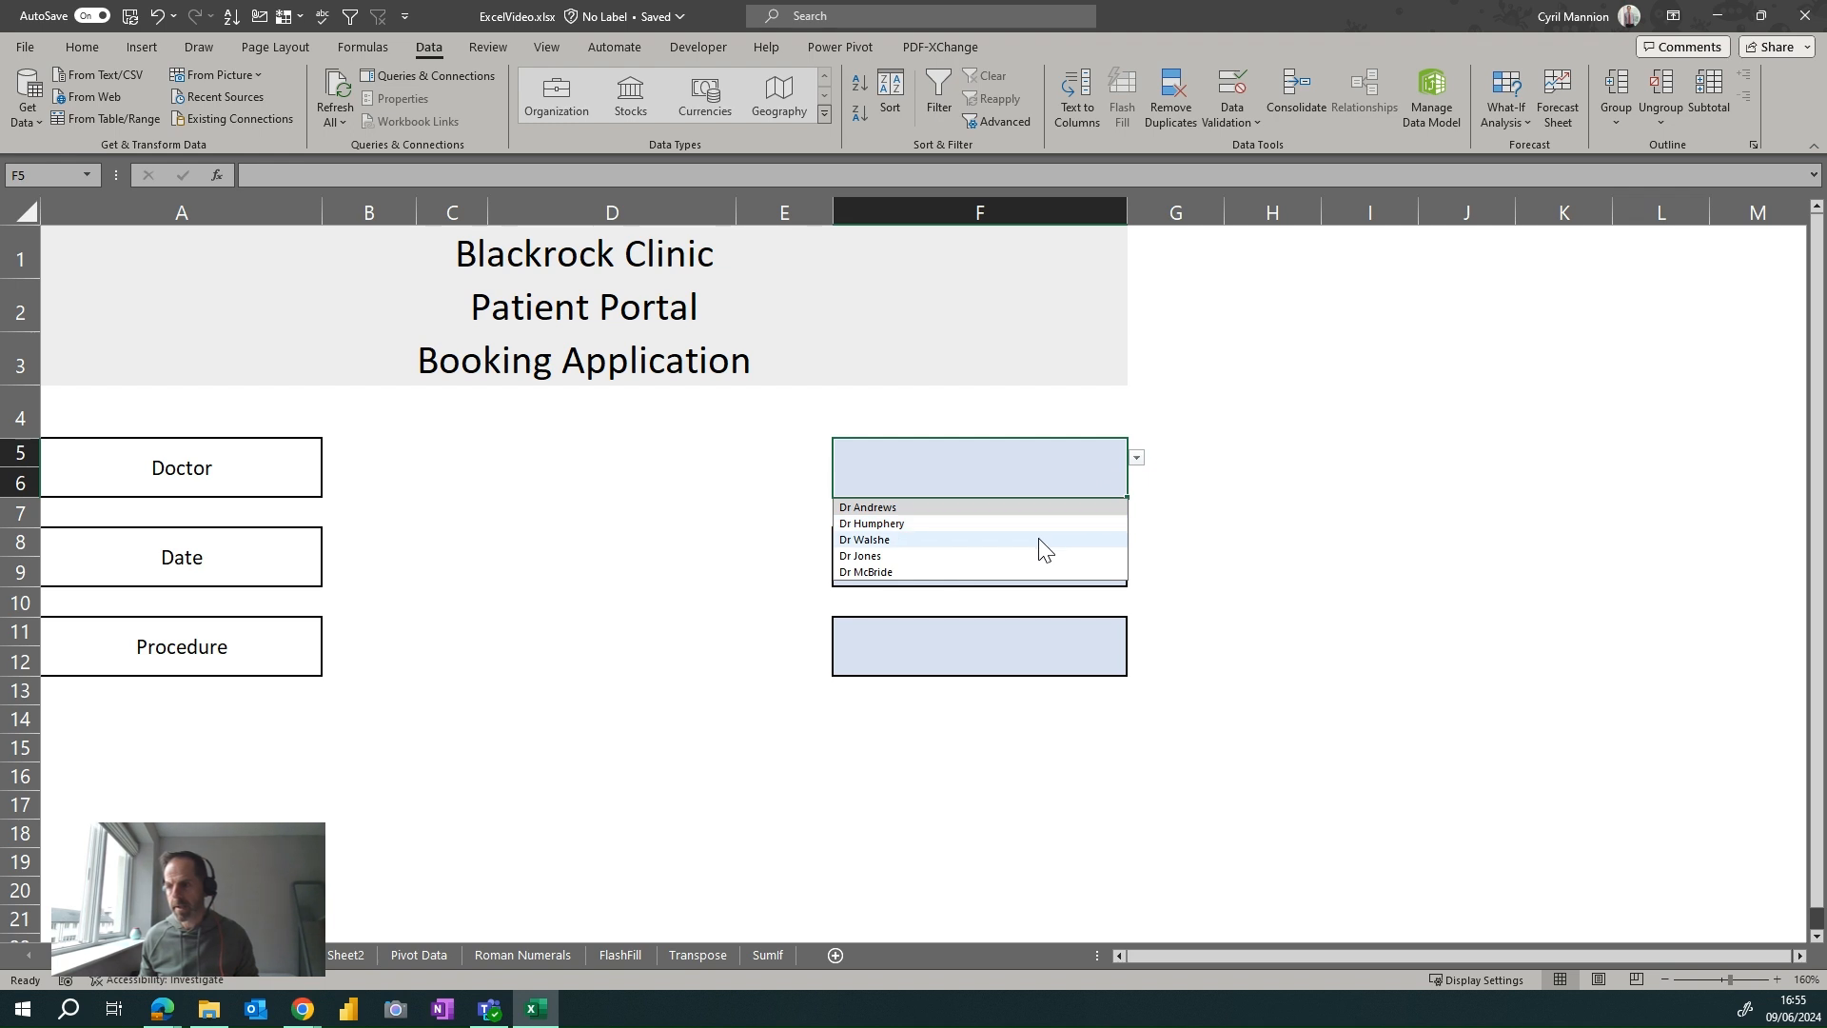
# Pick Dr Jones as the doctor in F5, replacing the first choice, Dr Walshe
pyautogui.click(1044, 540)
pyautogui.click(1144, 464)
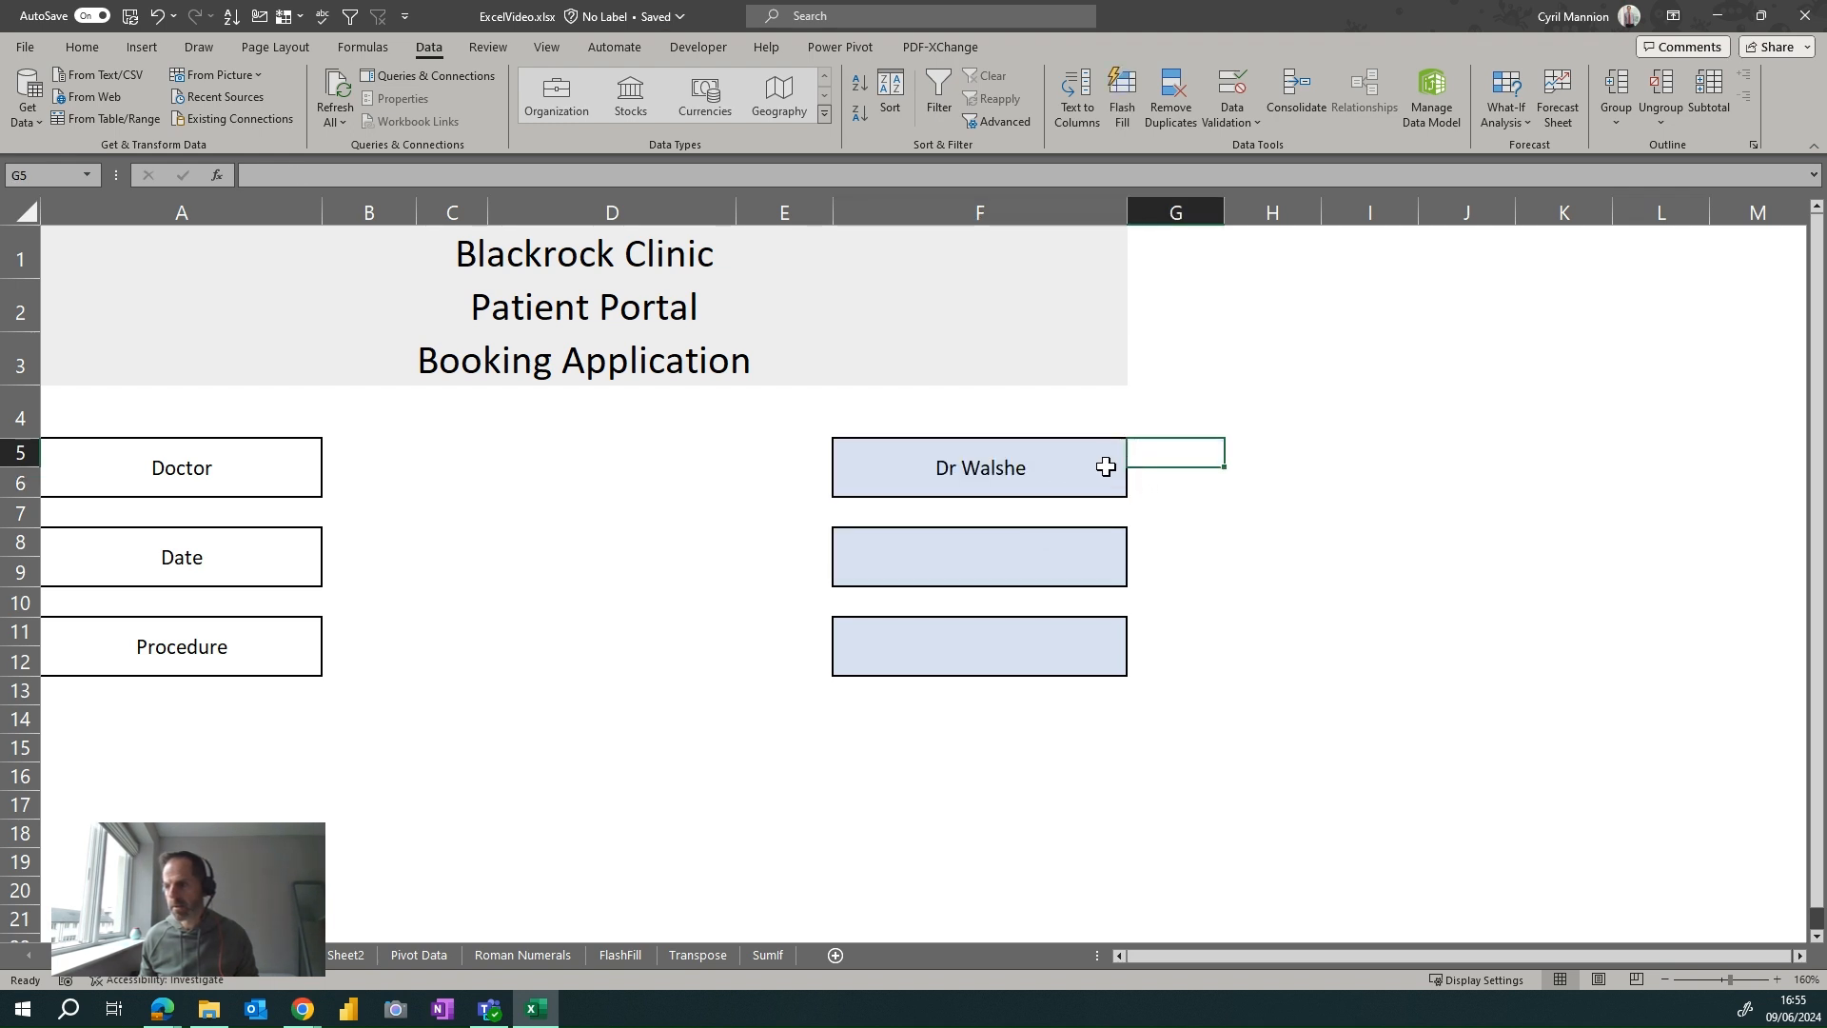
pyautogui.click(1105, 466)
pyautogui.click(1136, 458)
pyautogui.click(1033, 558)
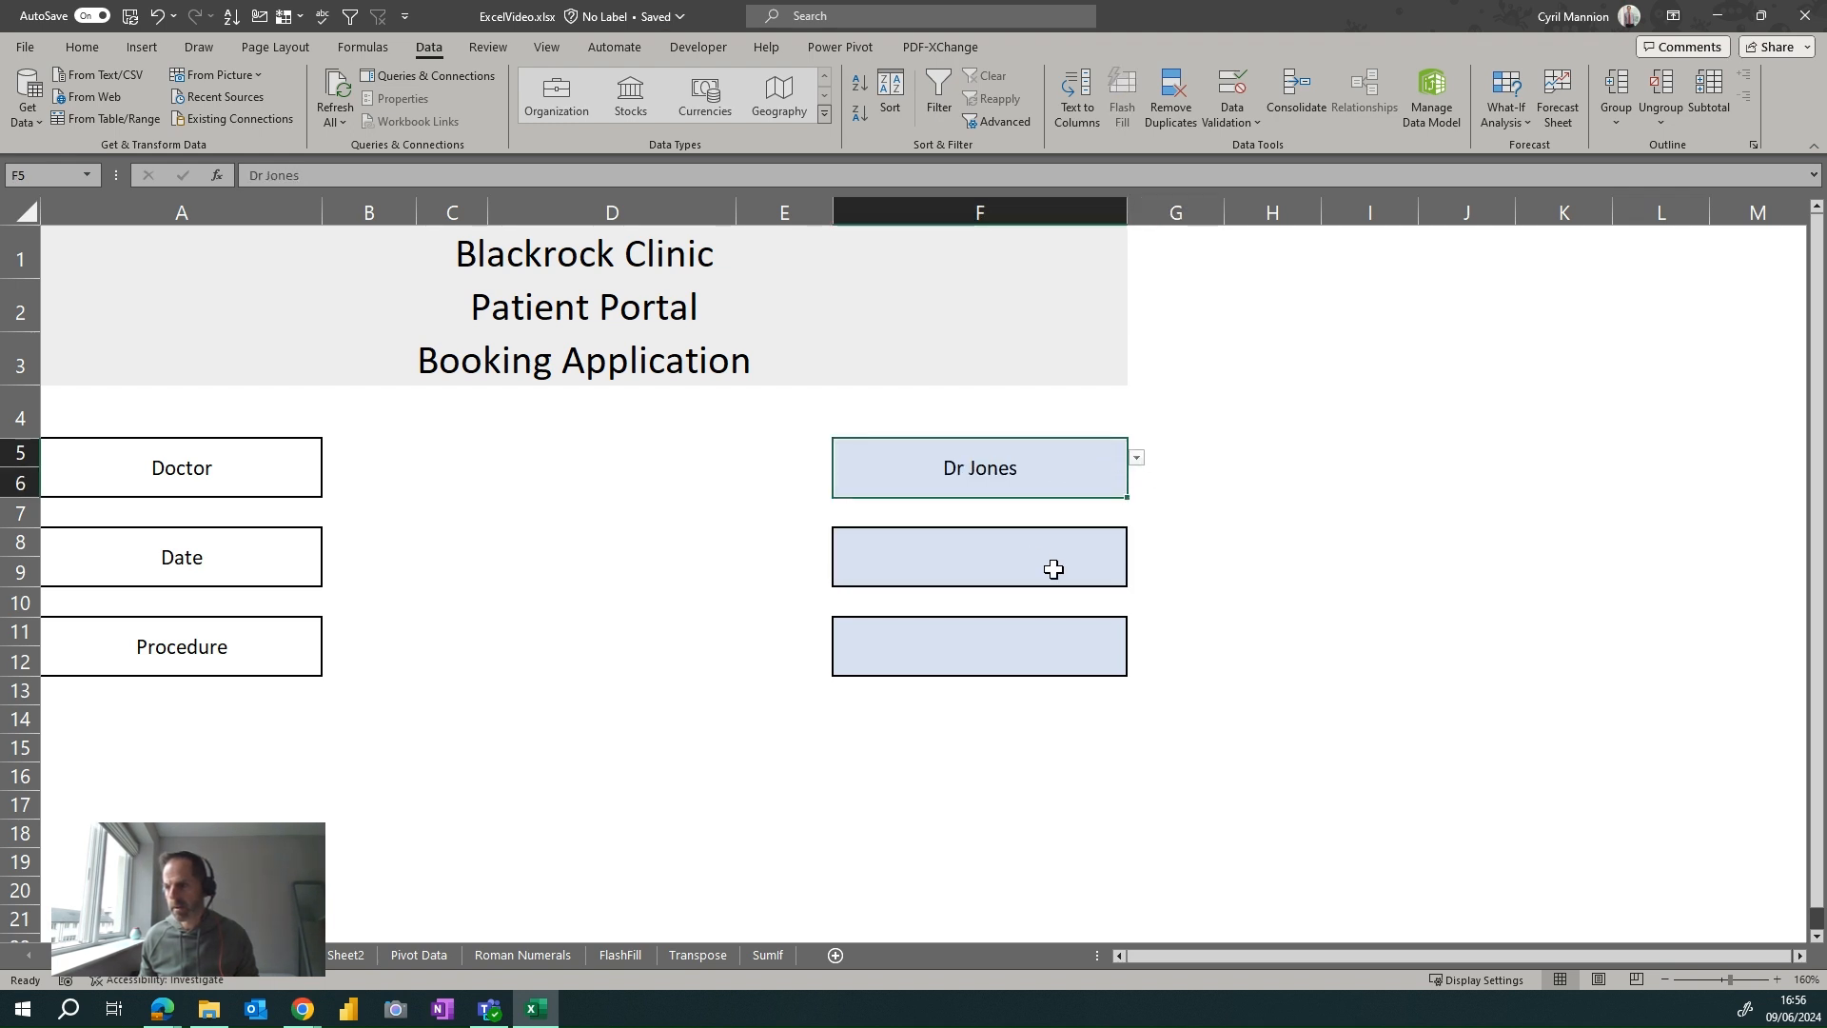
# Choose 04/05/2024 as the appointment date in F8, then select the Procedure cell F11
pyautogui.click(1053, 569)
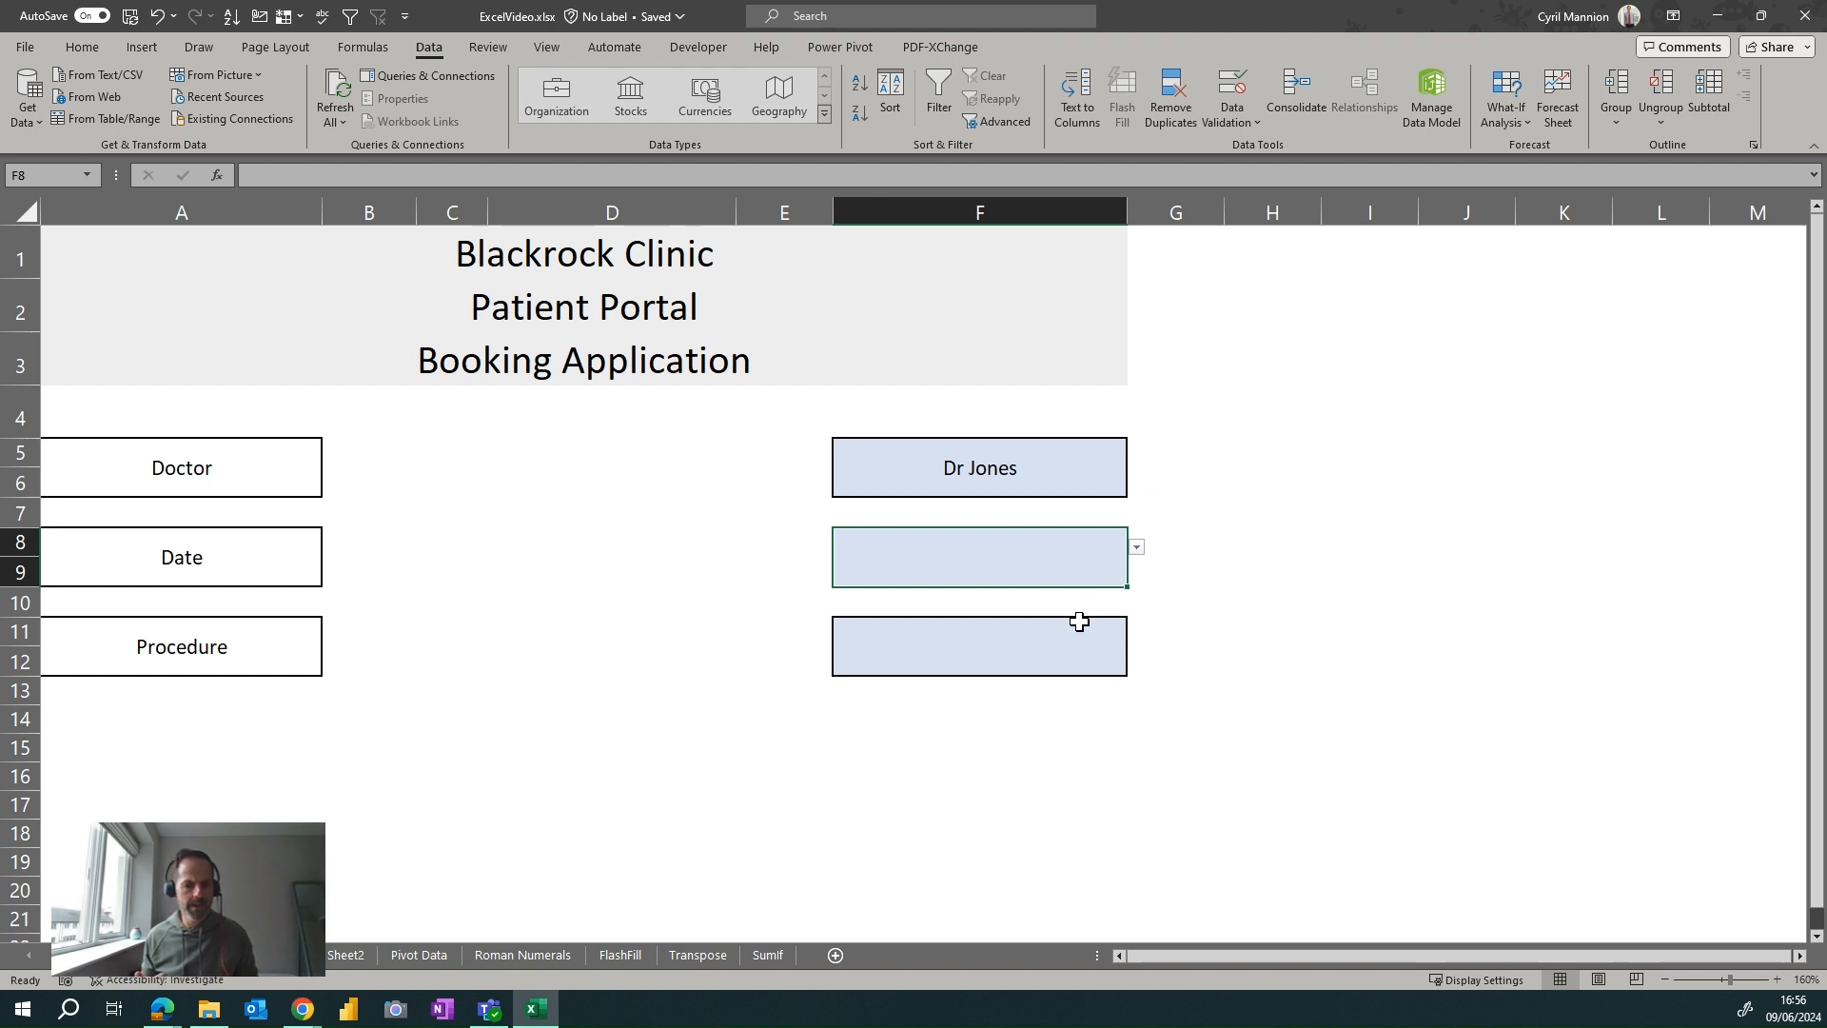
pyautogui.click(1137, 549)
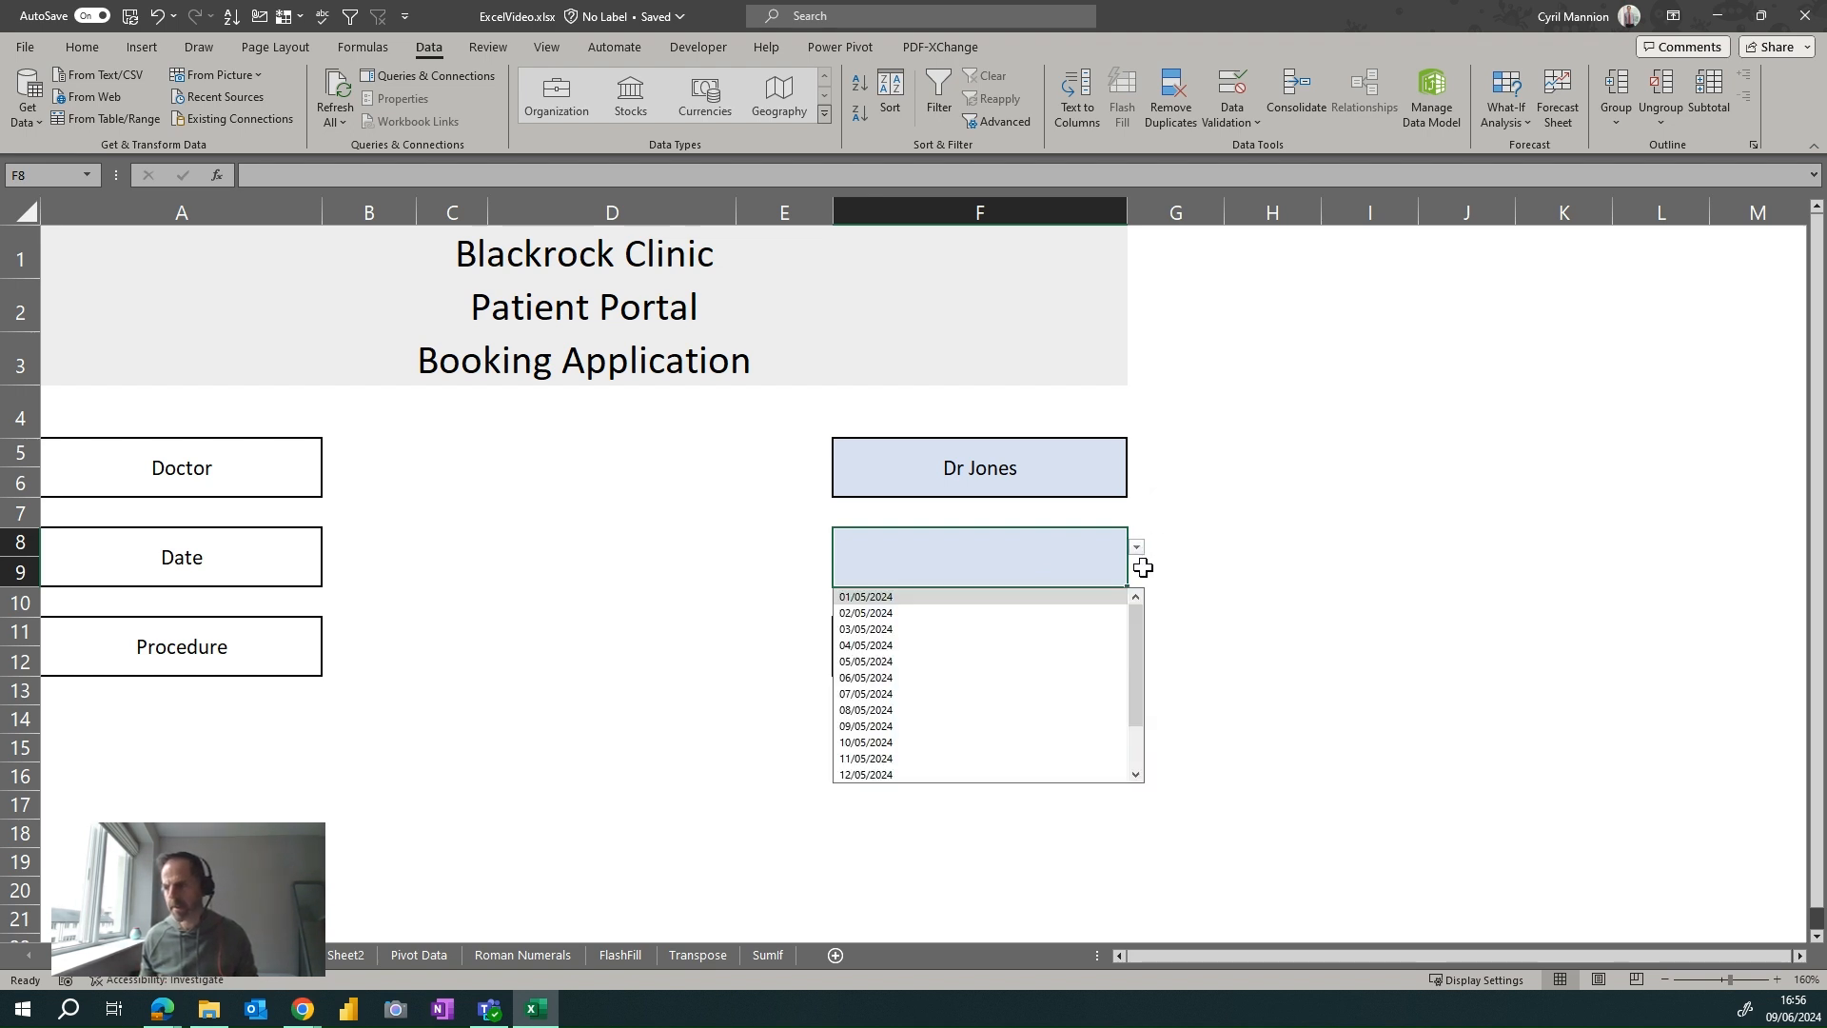
pyautogui.click(1075, 647)
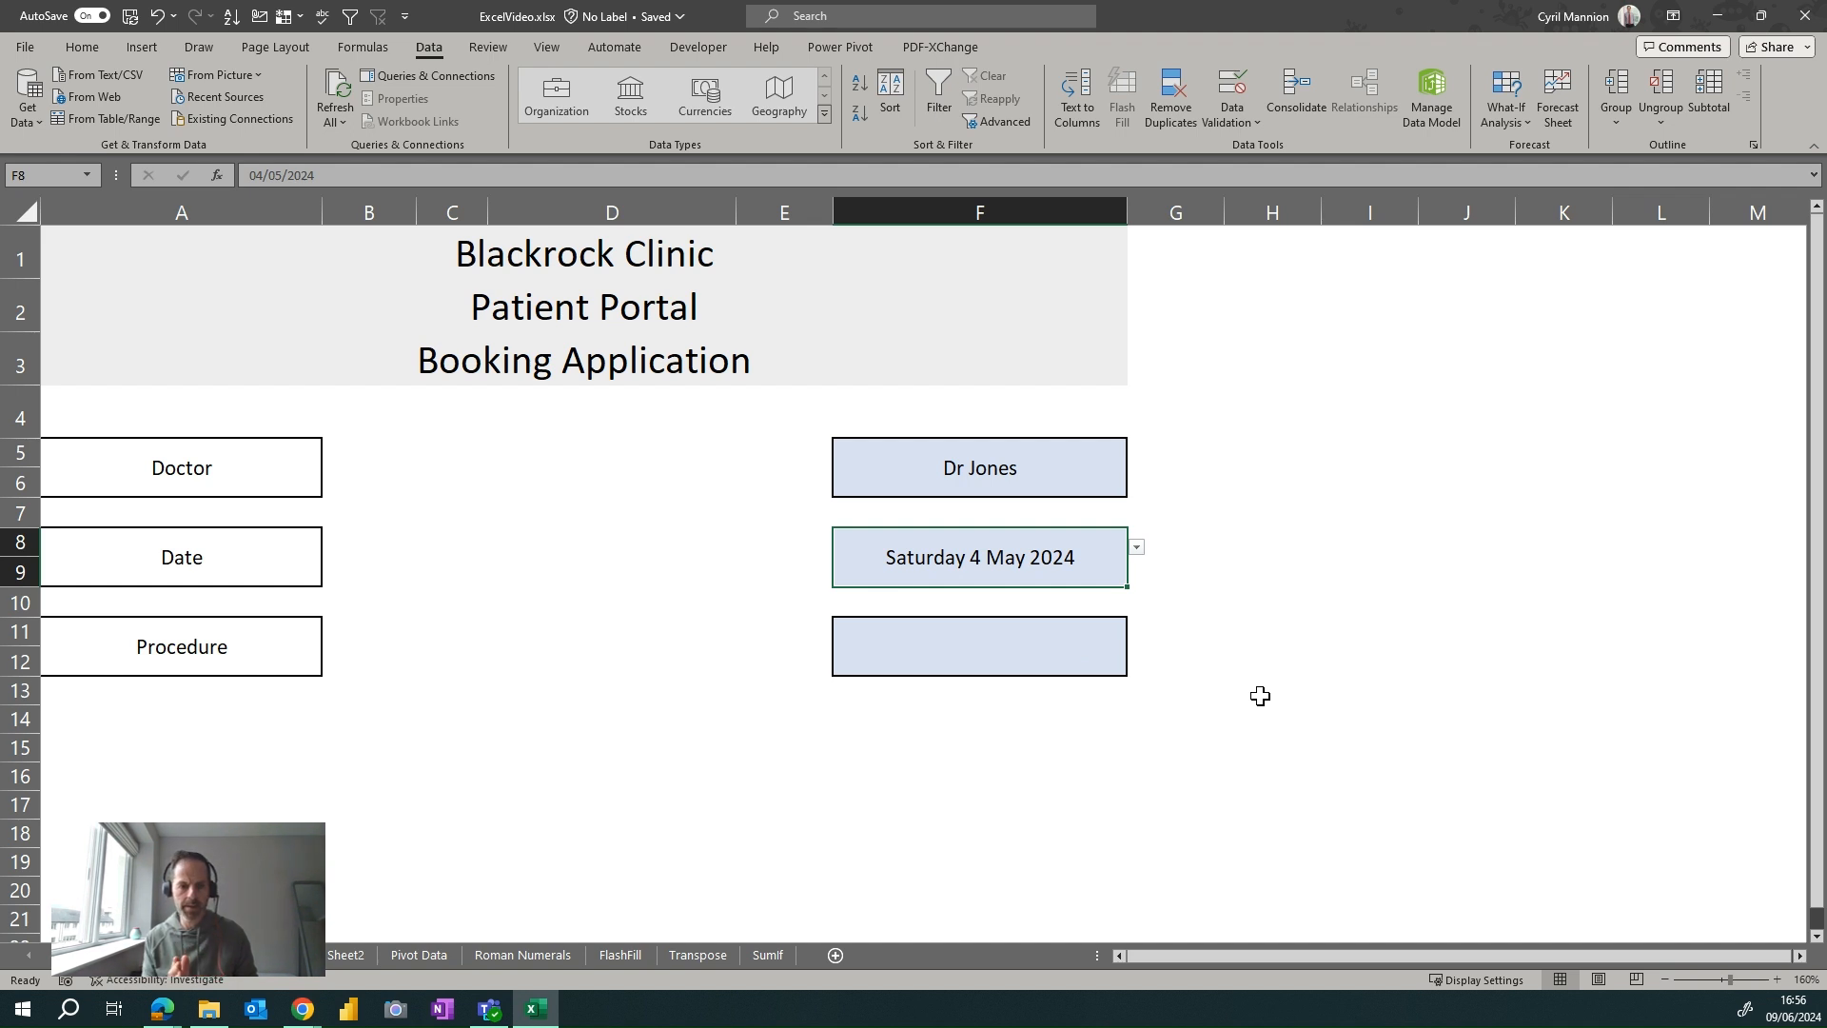
pyautogui.click(1079, 639)
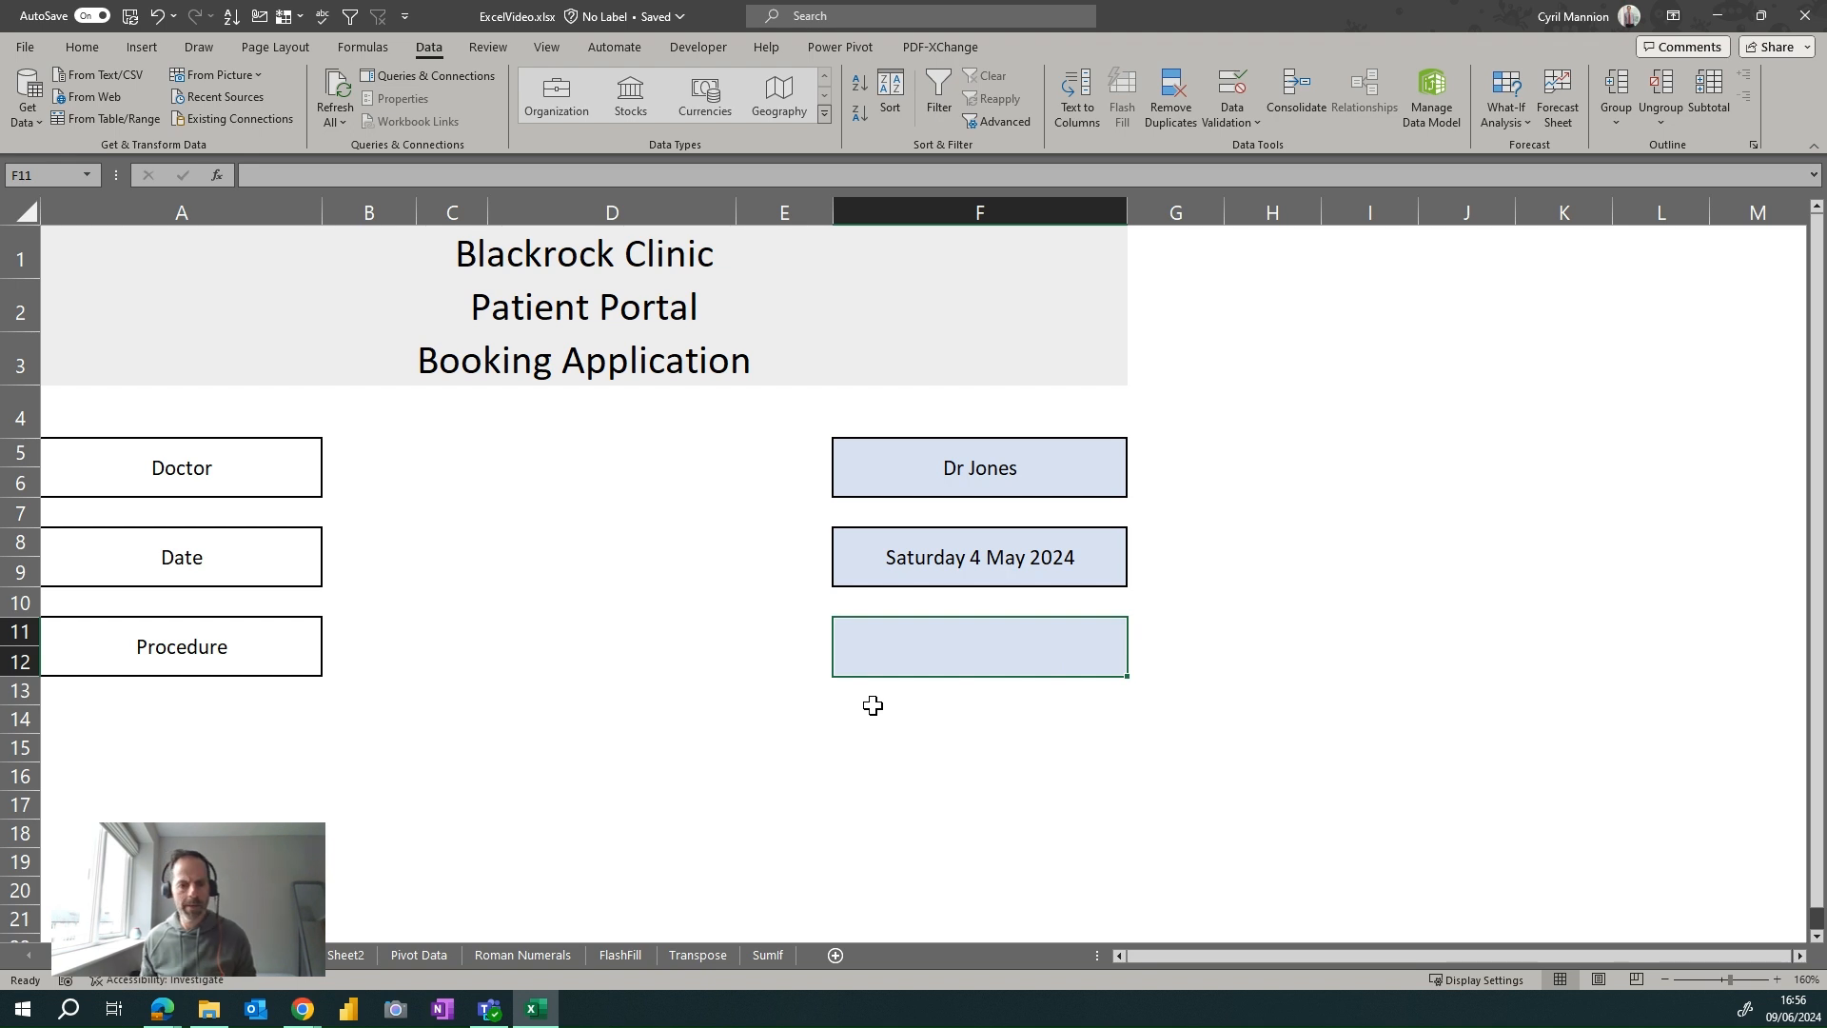
# Open Data Validation for cell F11 and set Allow to List
pyautogui.click(99, 51)
pyautogui.click(442, 44)
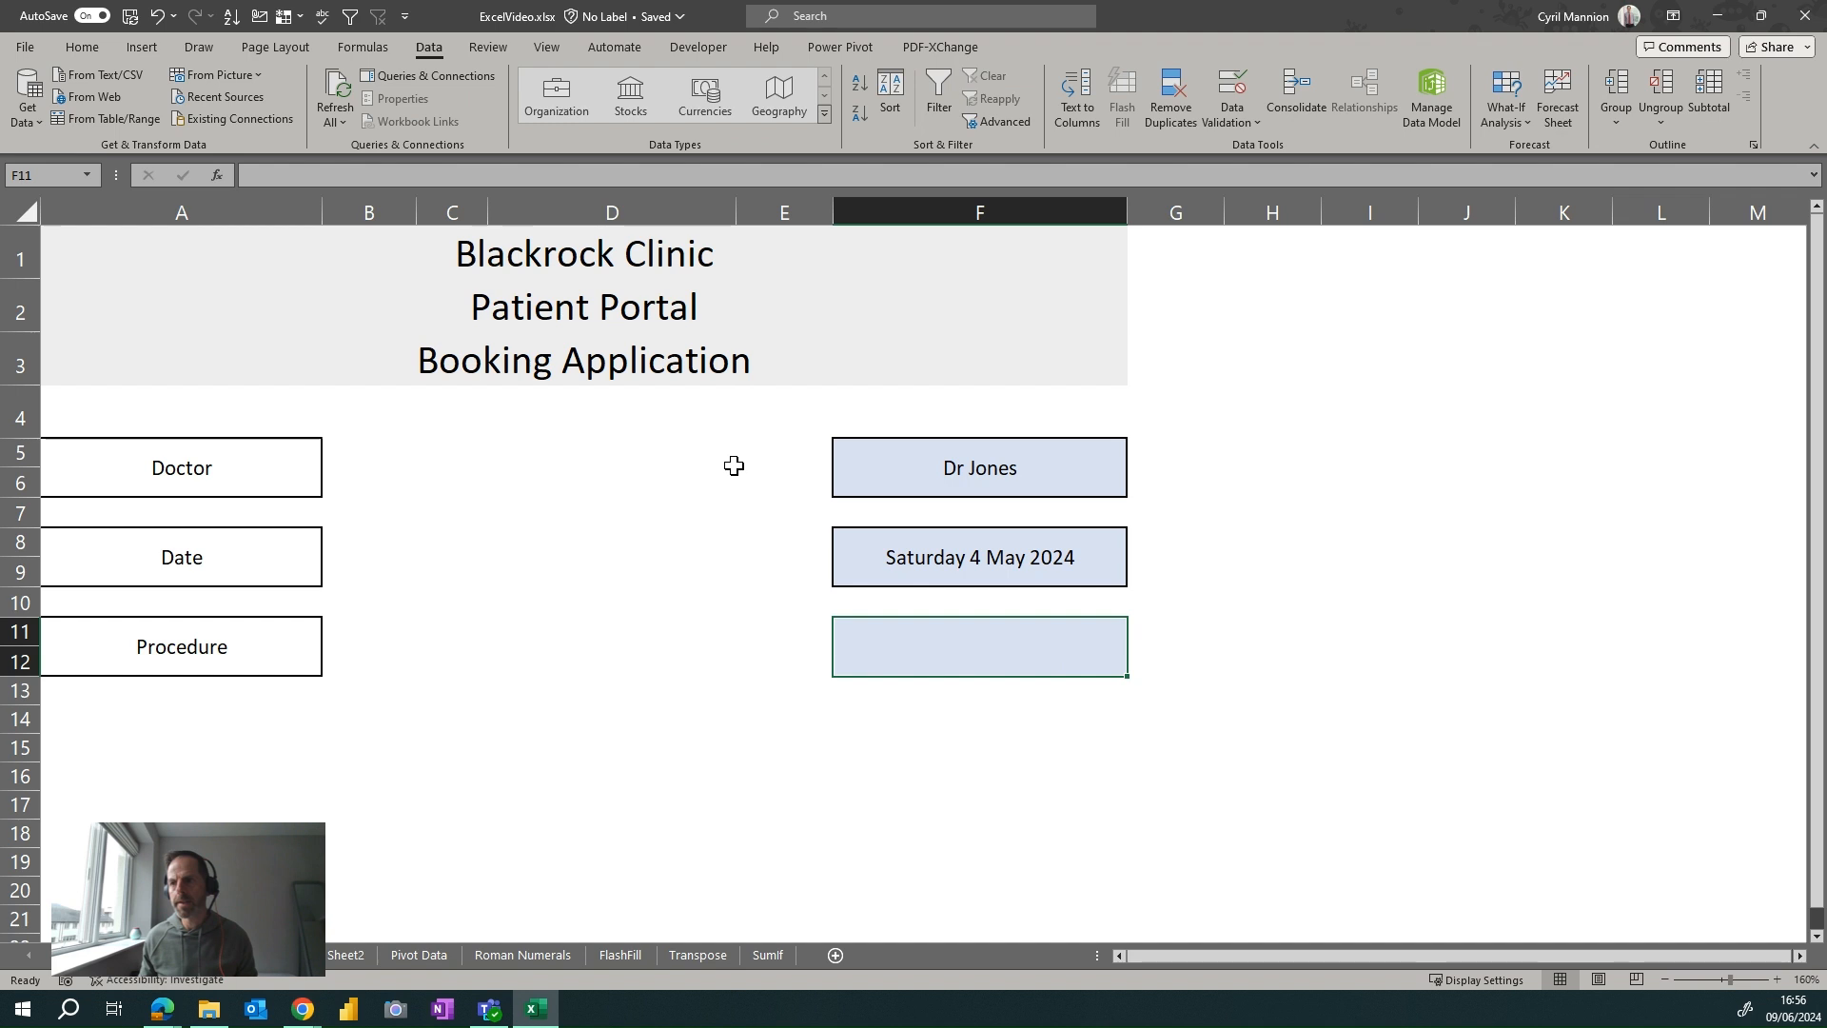
pyautogui.click(1239, 121)
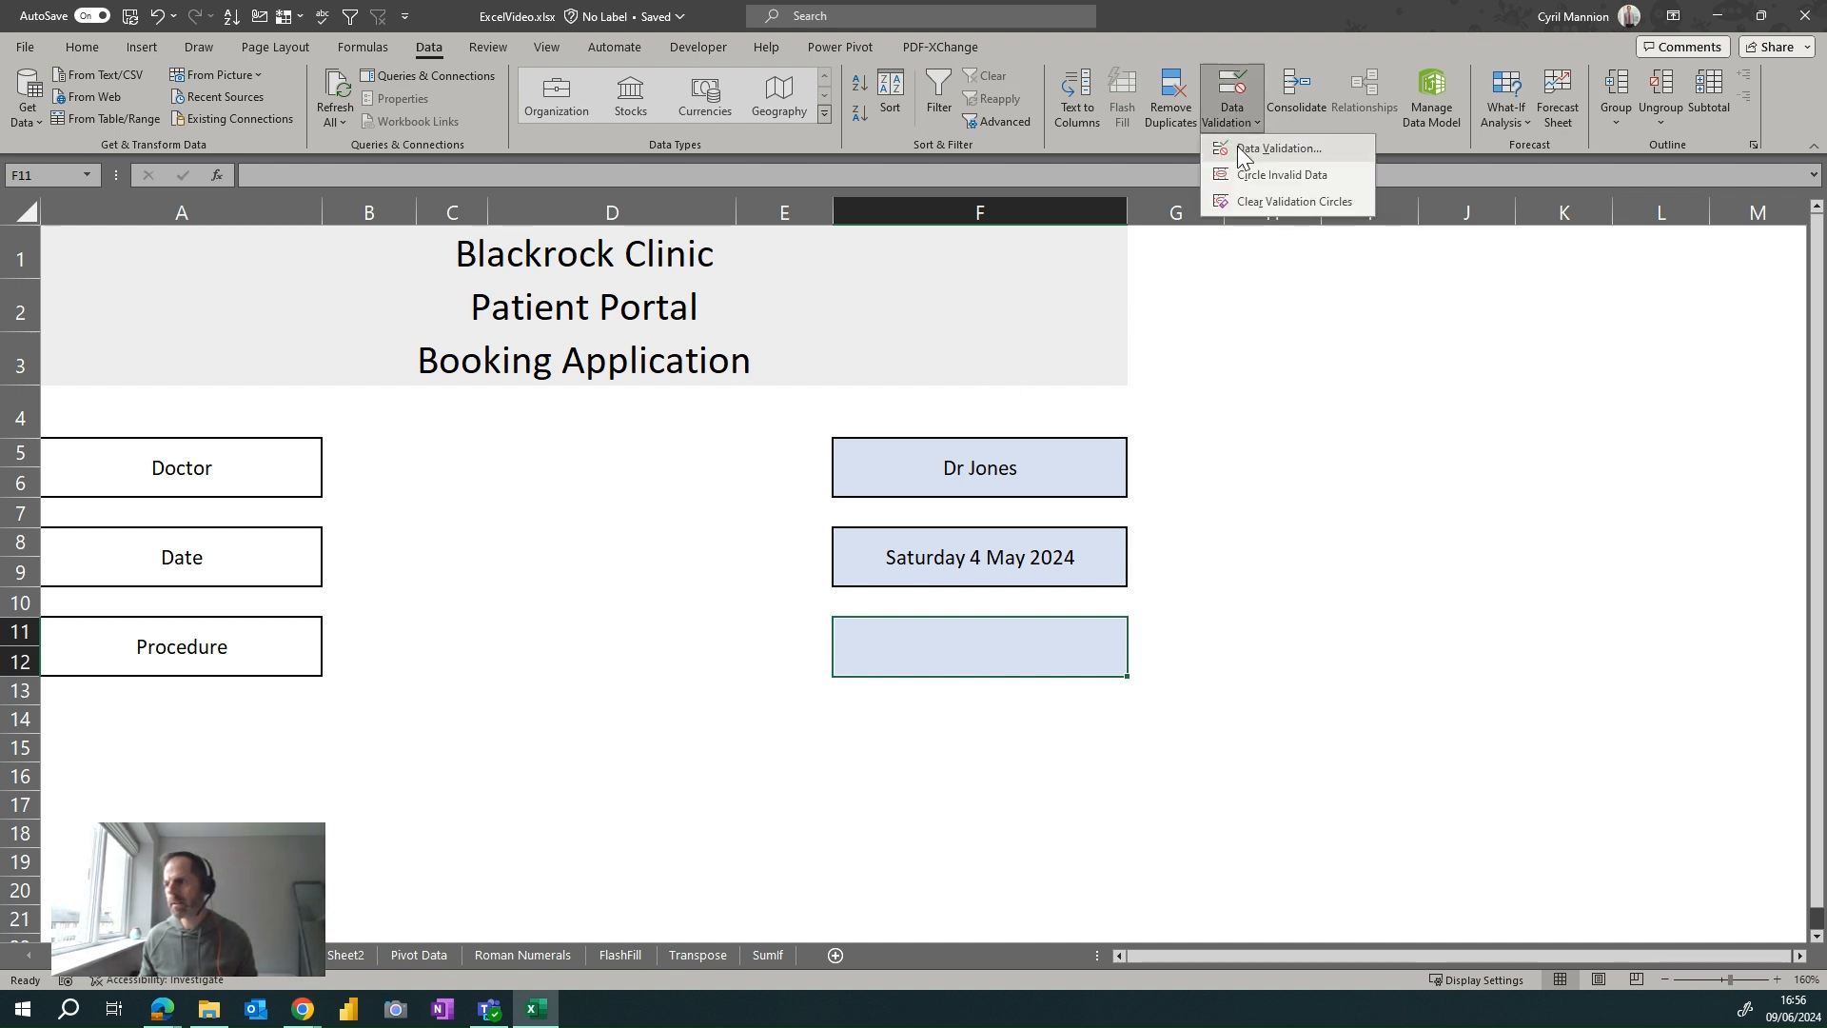
pyautogui.click(1240, 151)
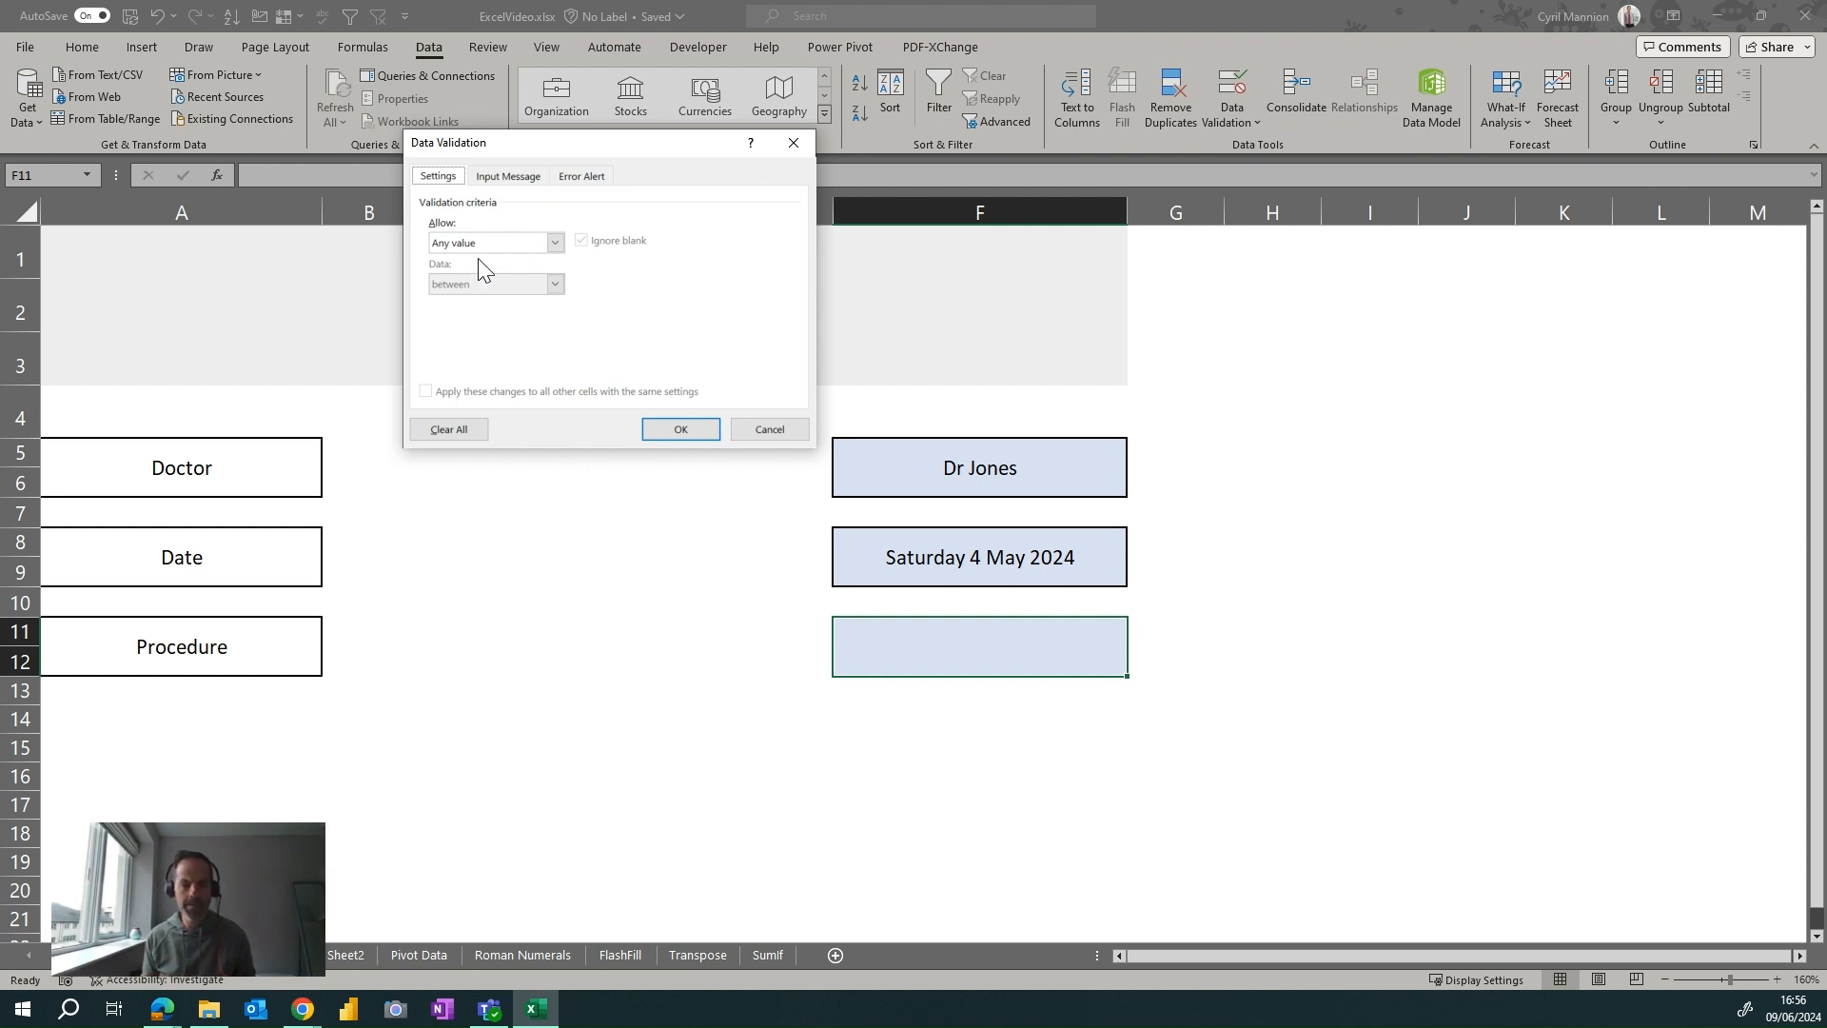
pyautogui.click(552, 242)
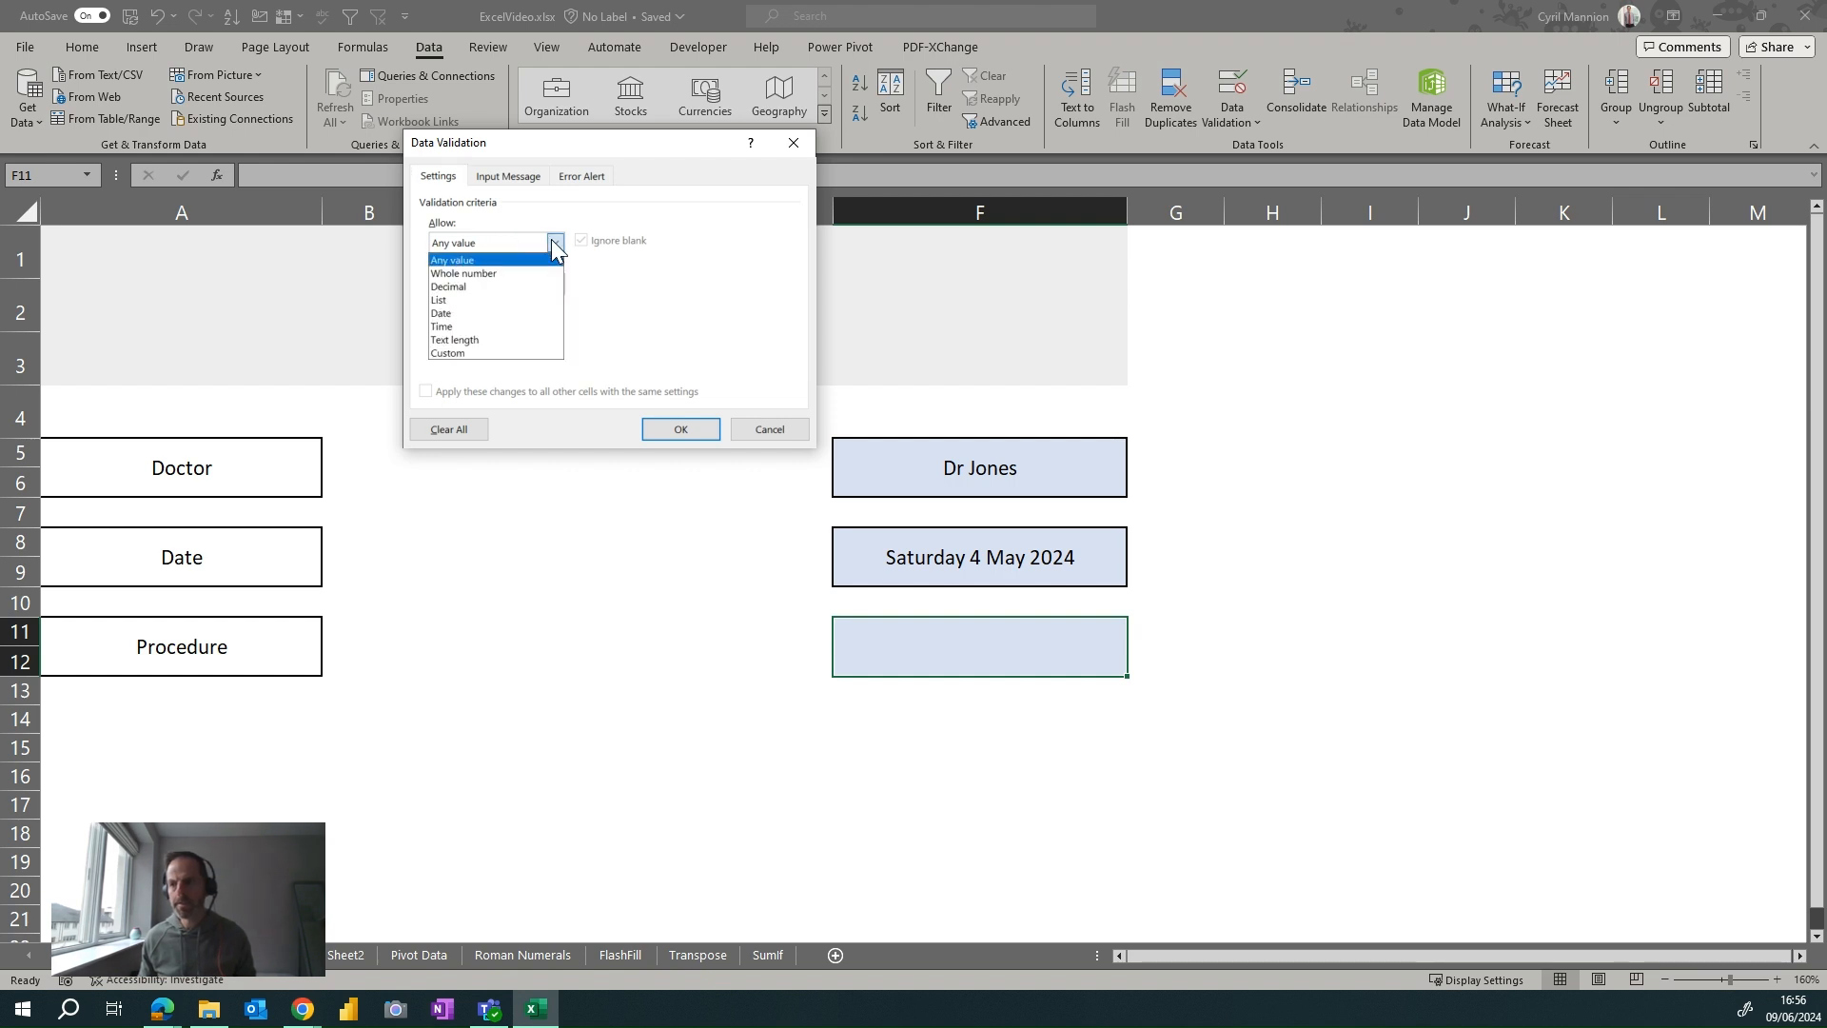
pyautogui.click(540, 301)
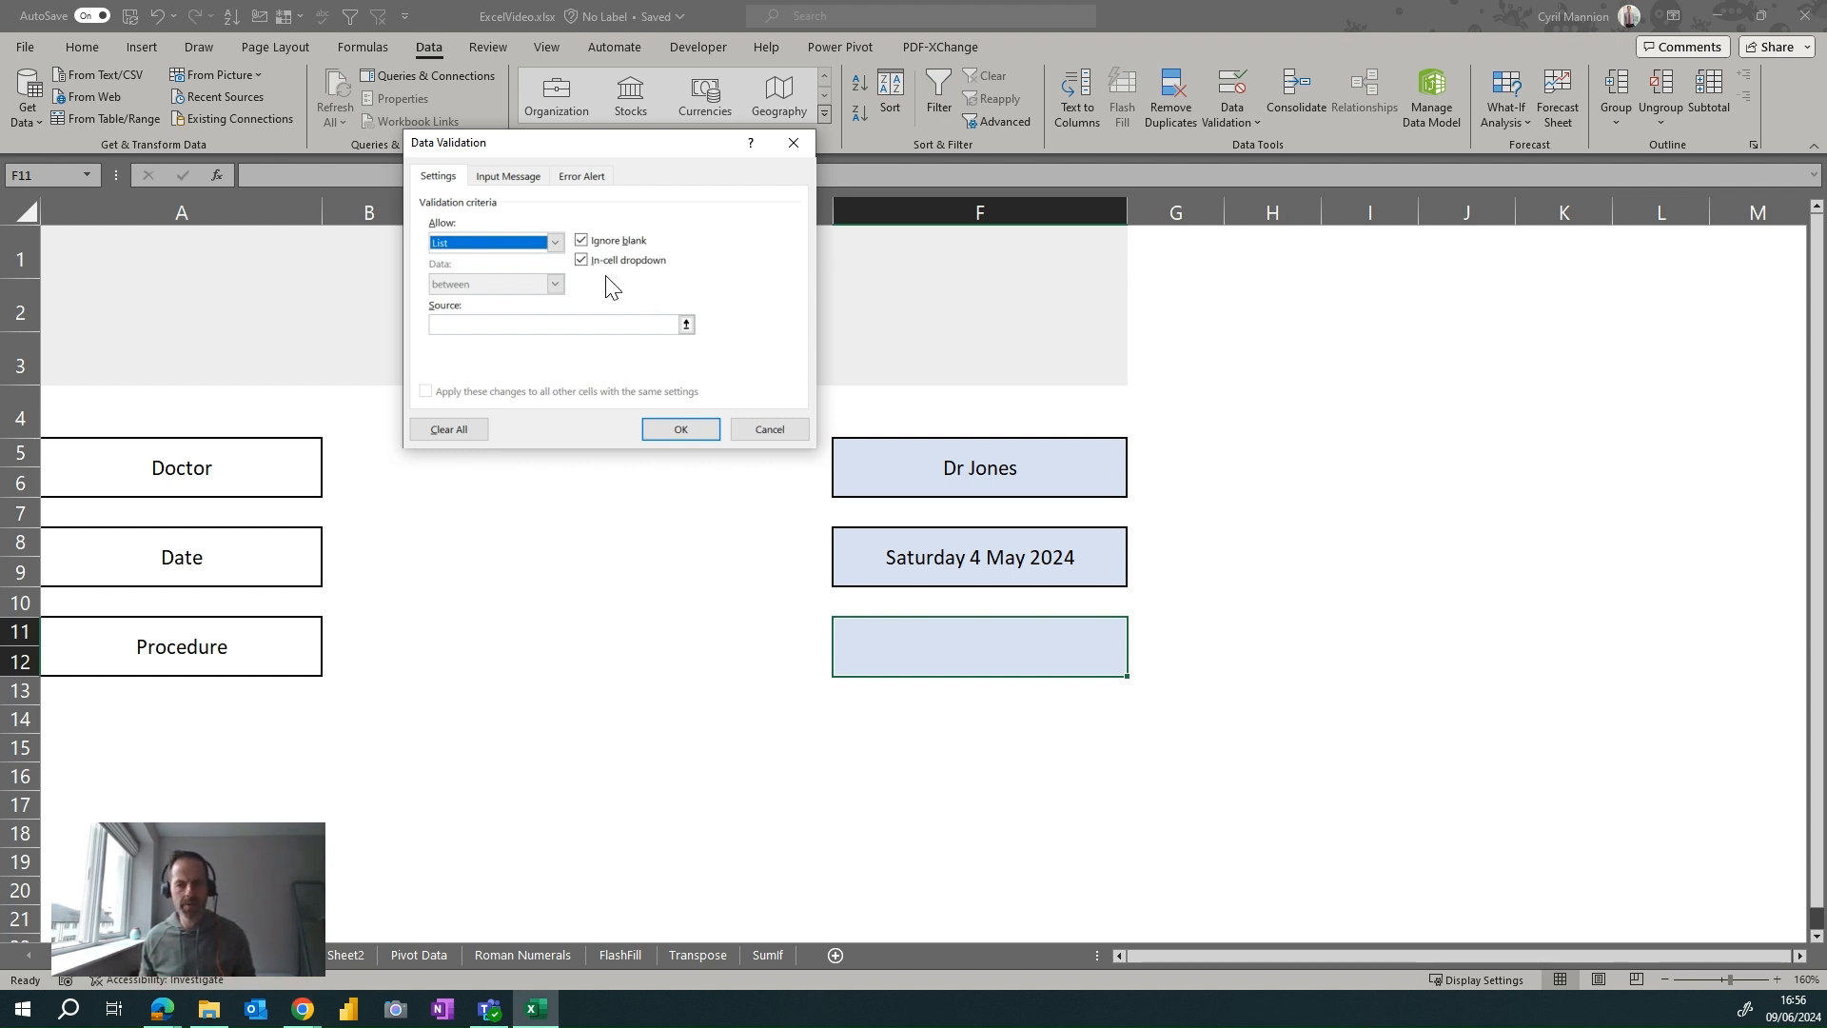
pyautogui.click(686, 326)
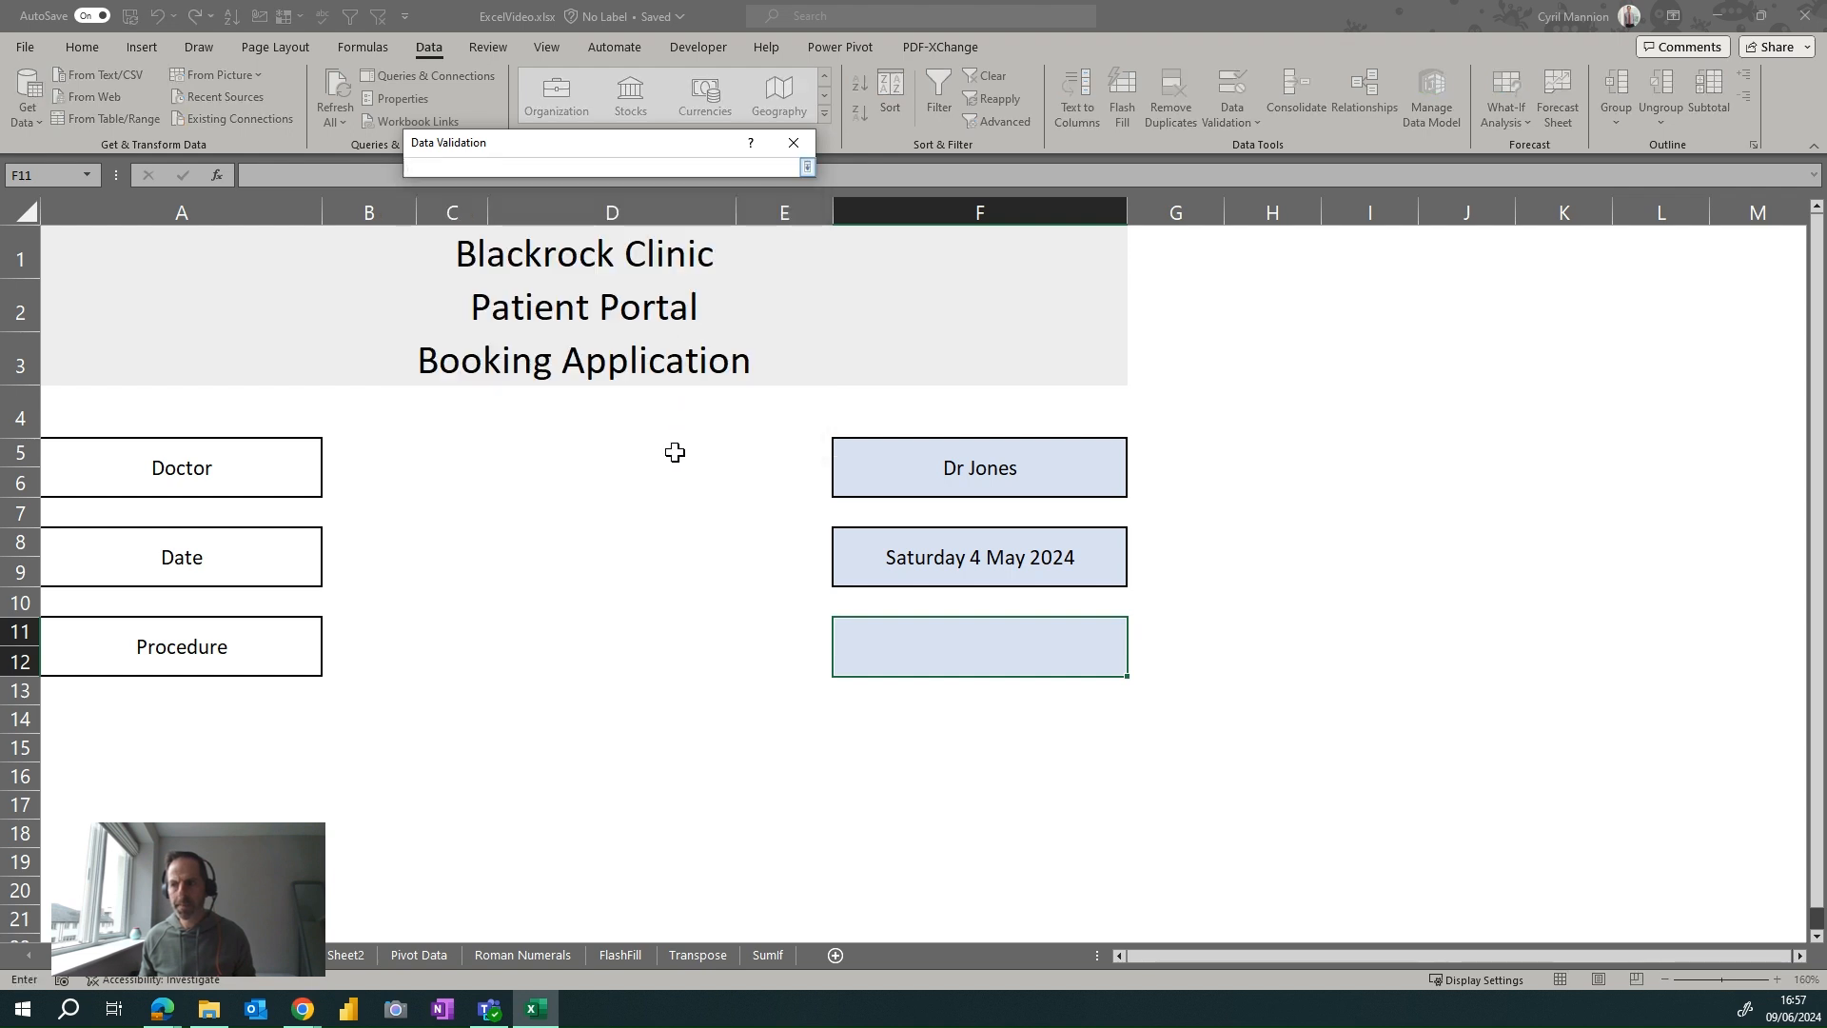
# Set the list source to the nine procedures in Sheet2!$B$2:$B$10
pyautogui.click(351, 955)
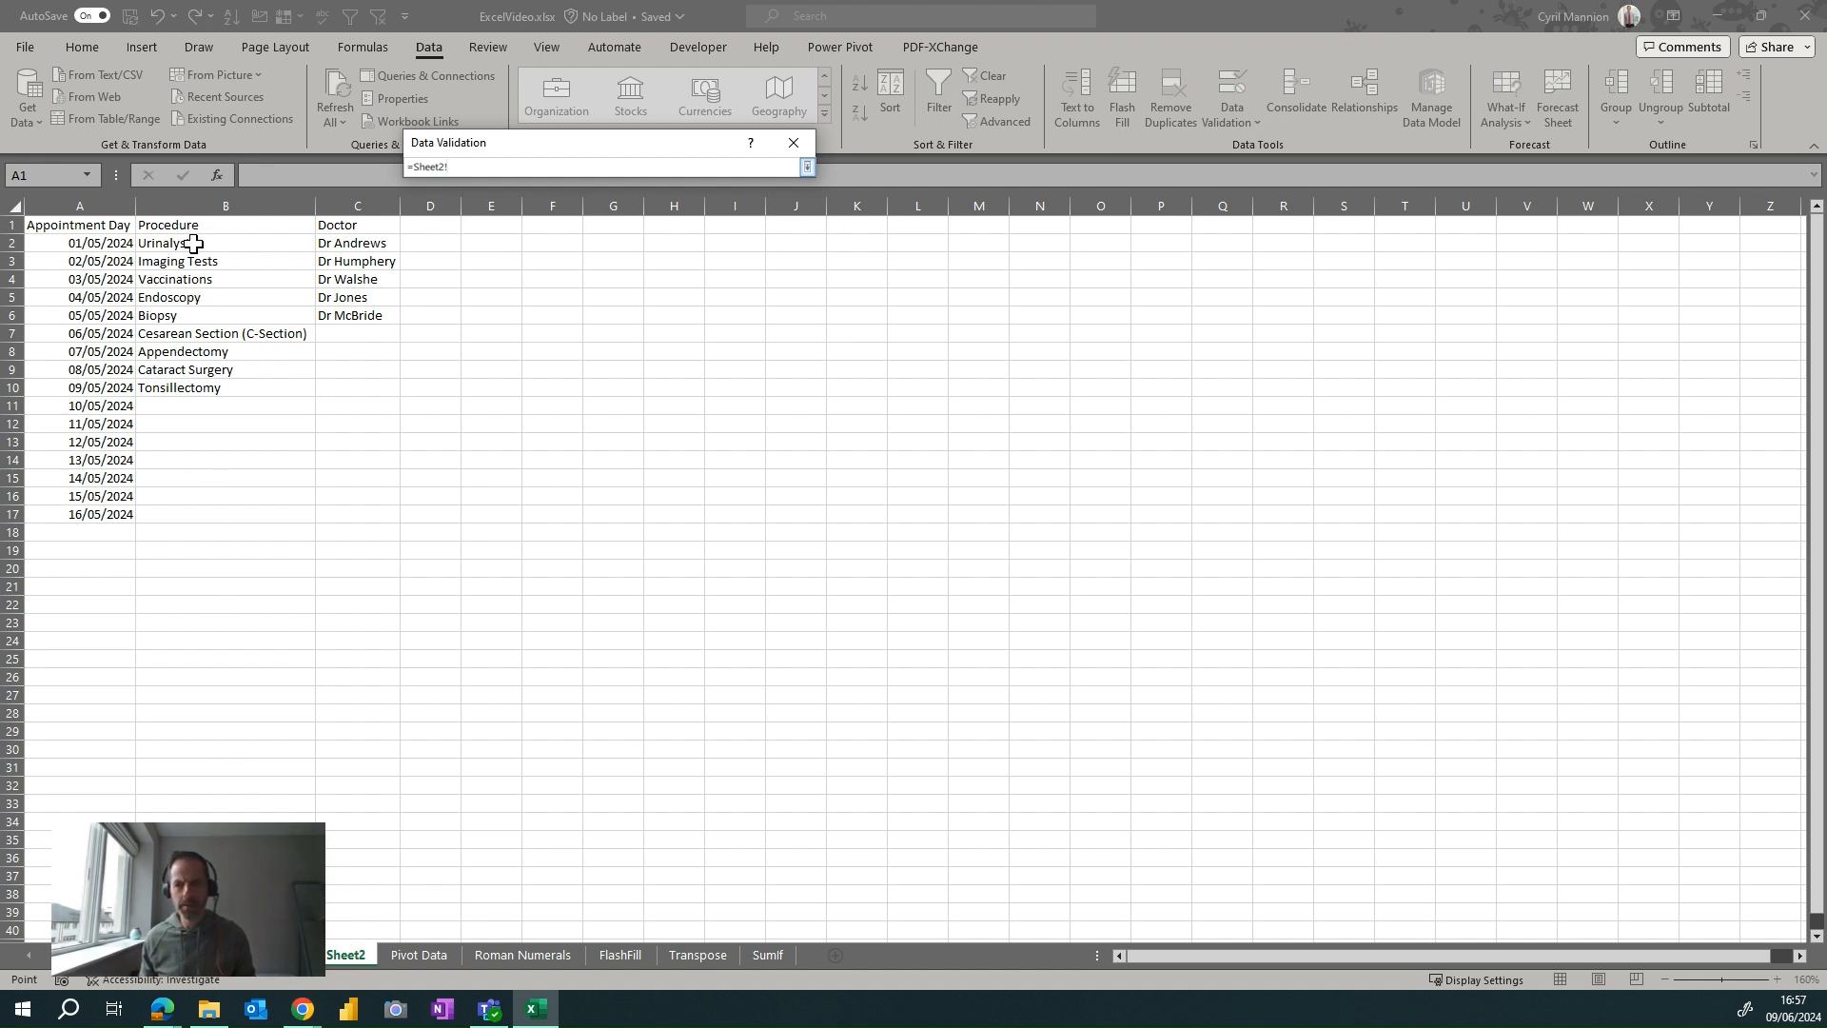
pyautogui.moveTo(199, 238); pyautogui.dragTo(212, 386)
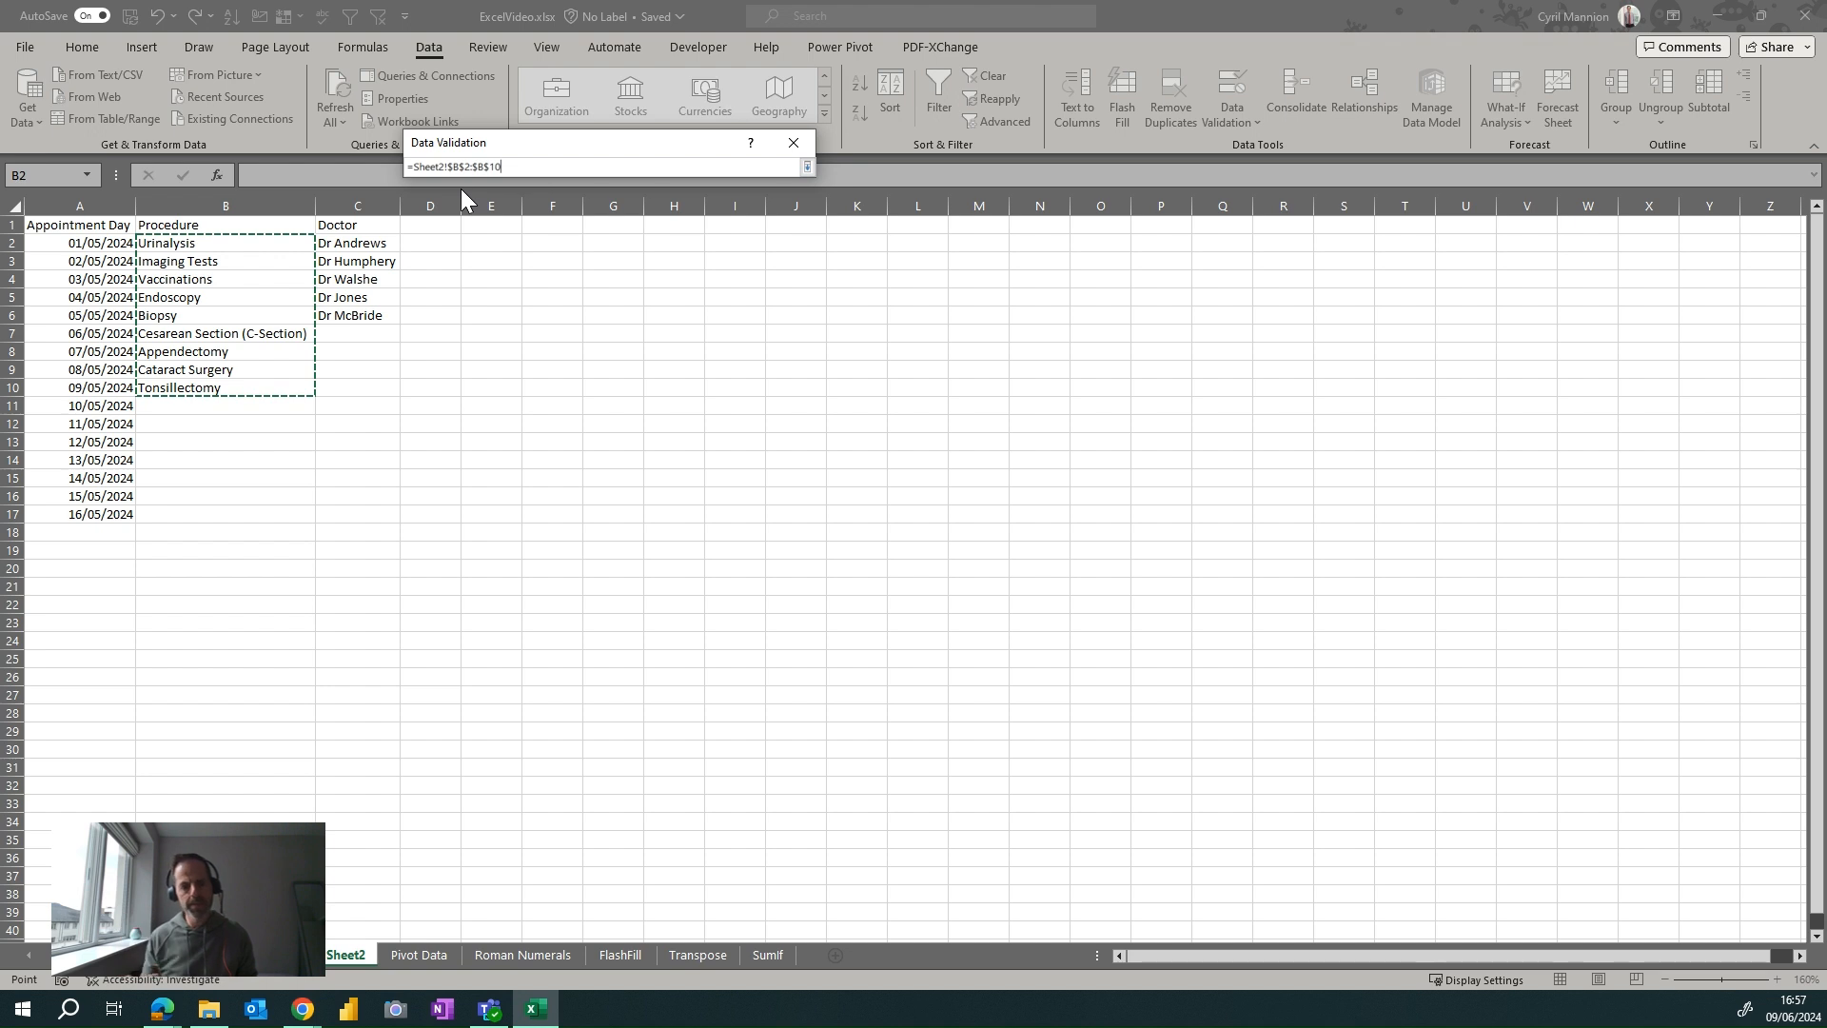
pyautogui.click(806, 168)
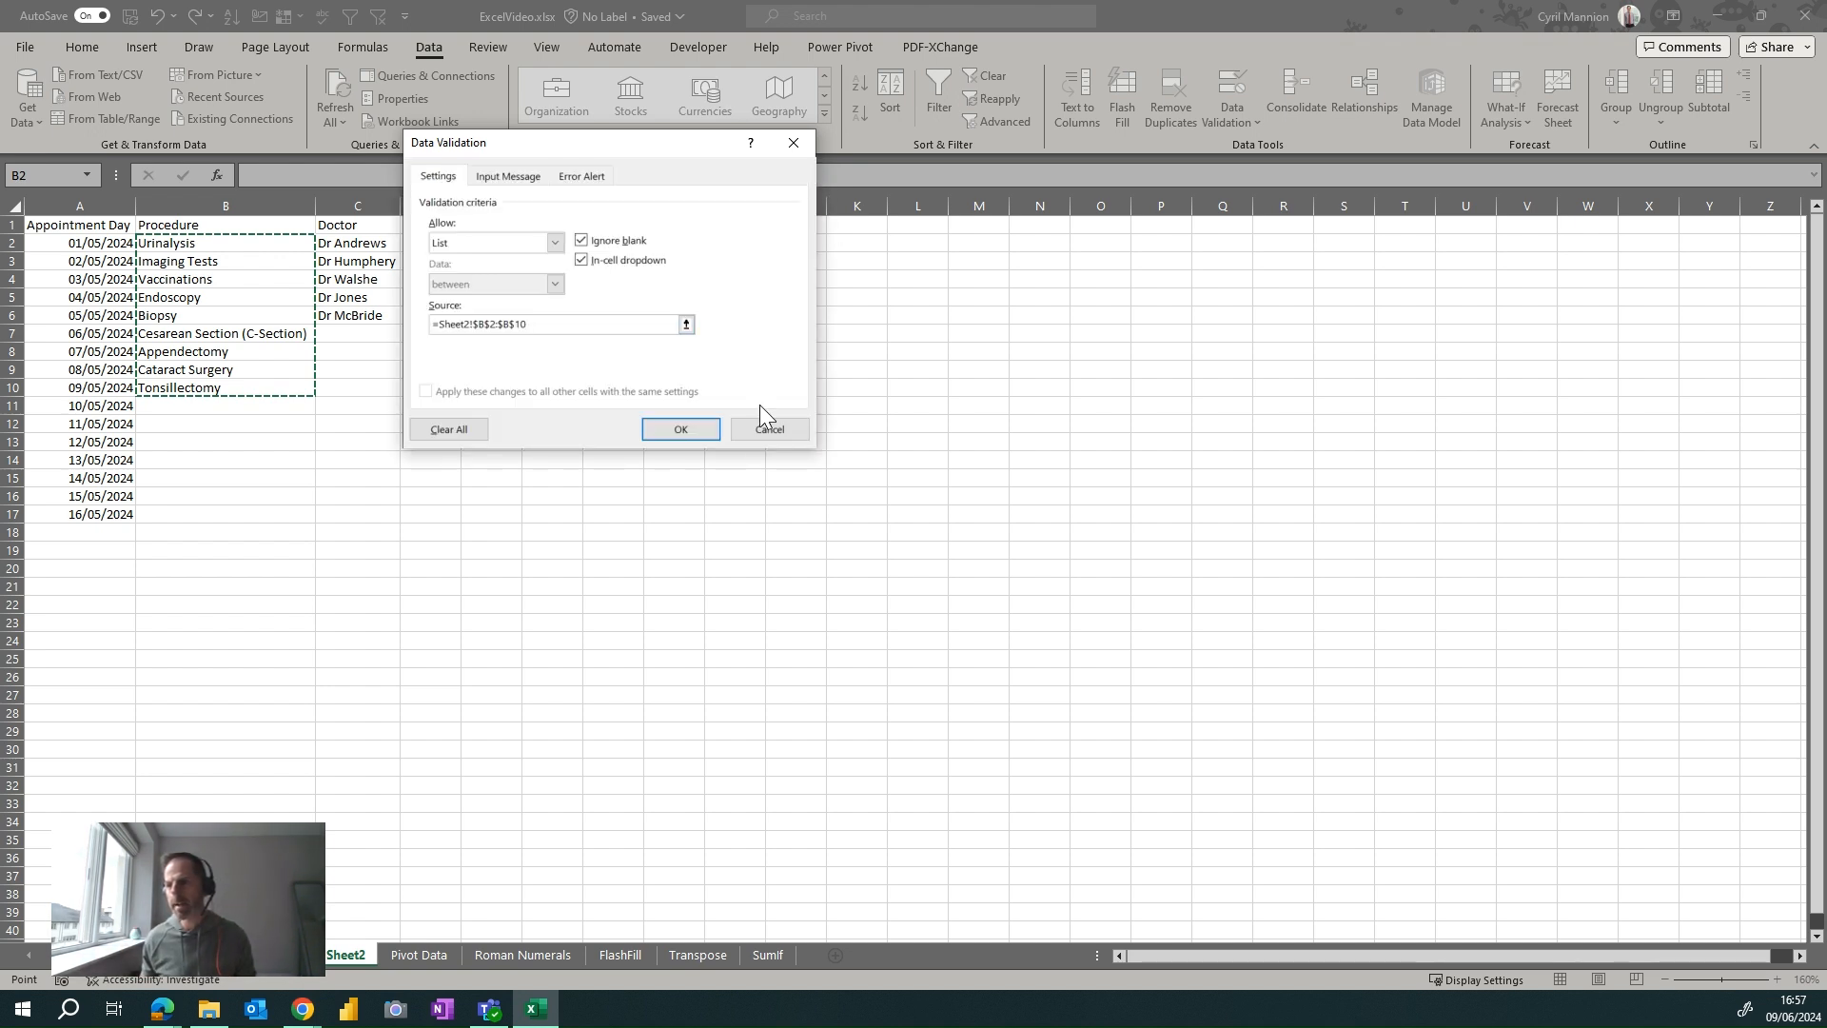
# Confirm the validation, then pick Vaccinations from F11's new nine-procedure dropdown
pyautogui.click(687, 430)
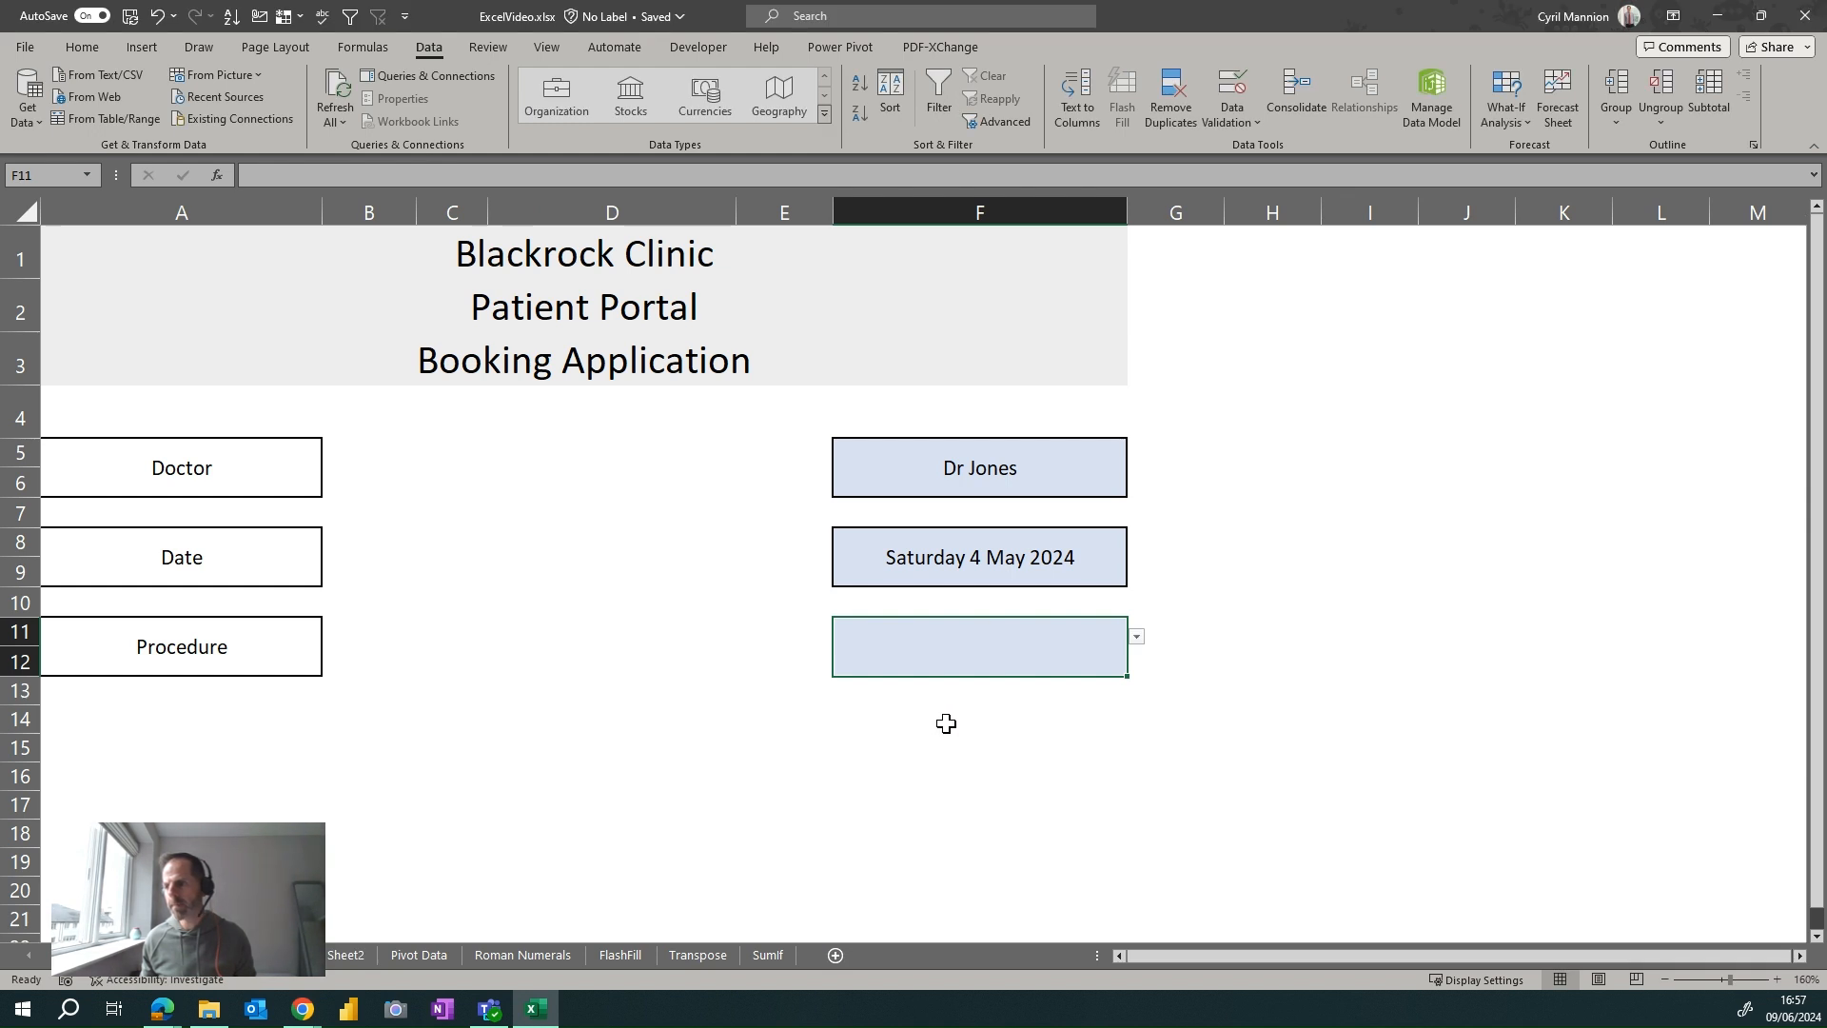
pyautogui.click(1139, 639)
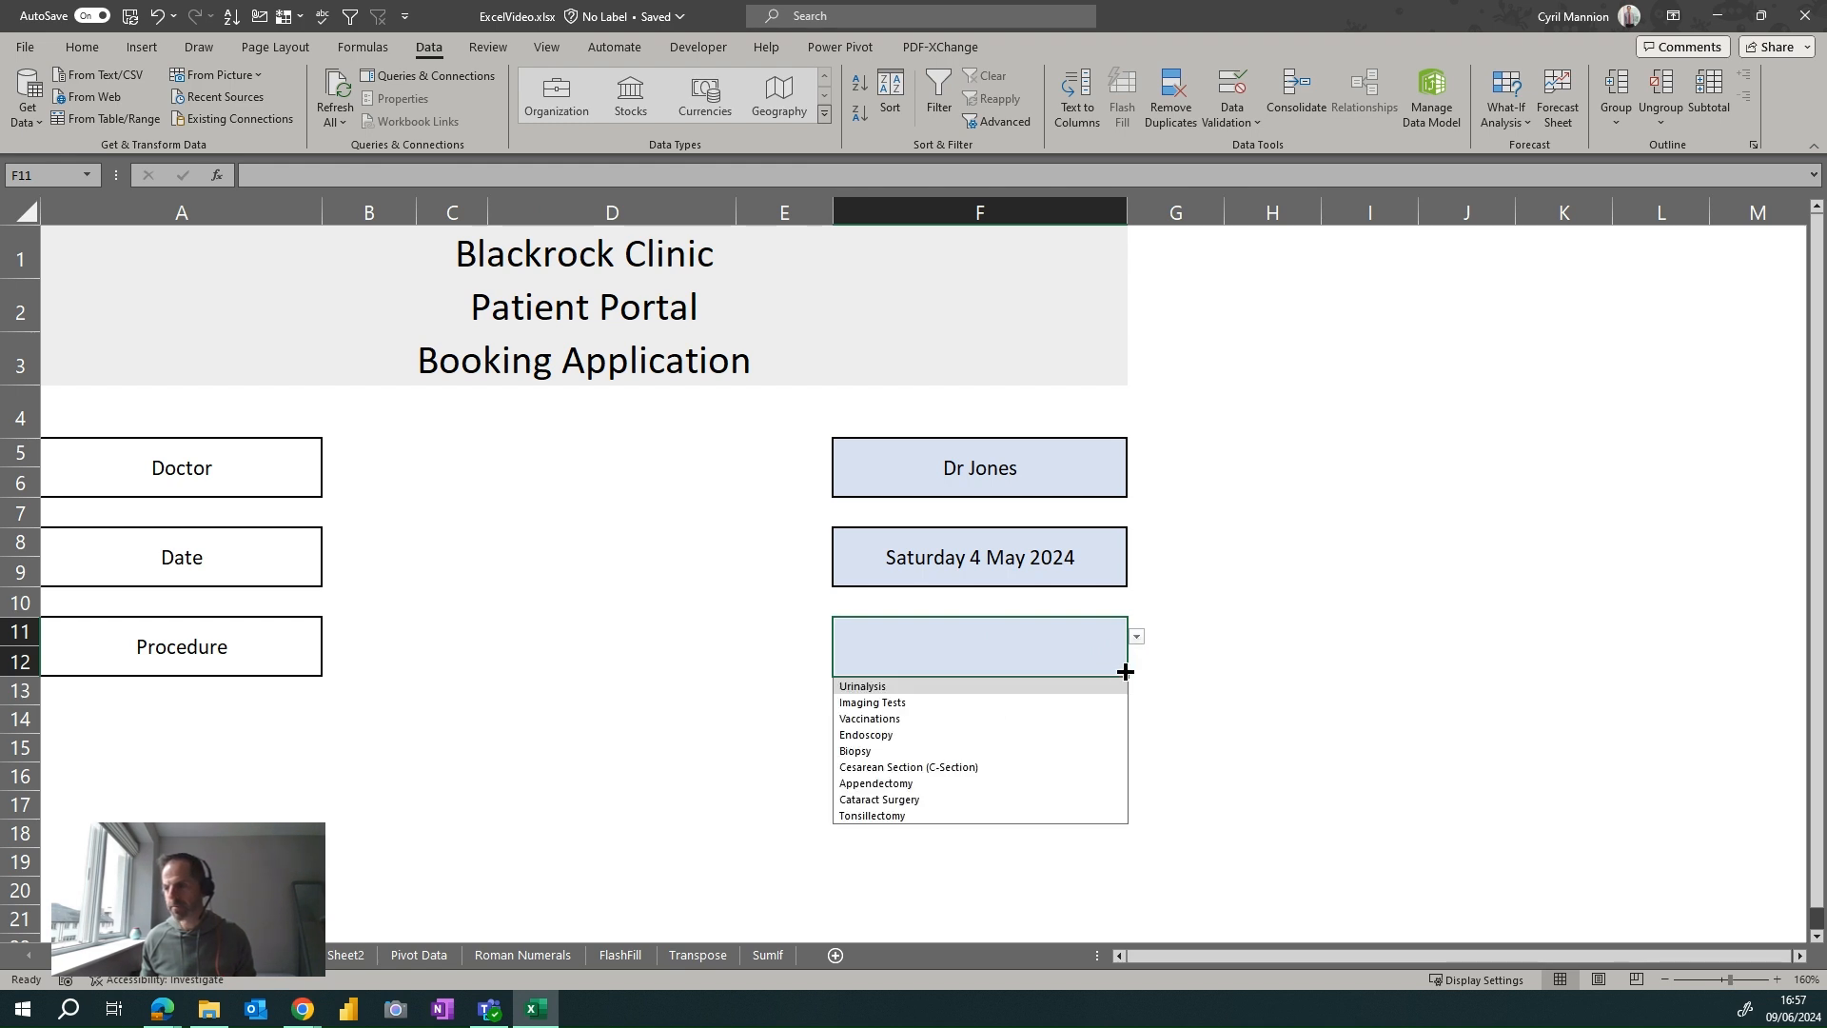
pyautogui.click(1081, 768)
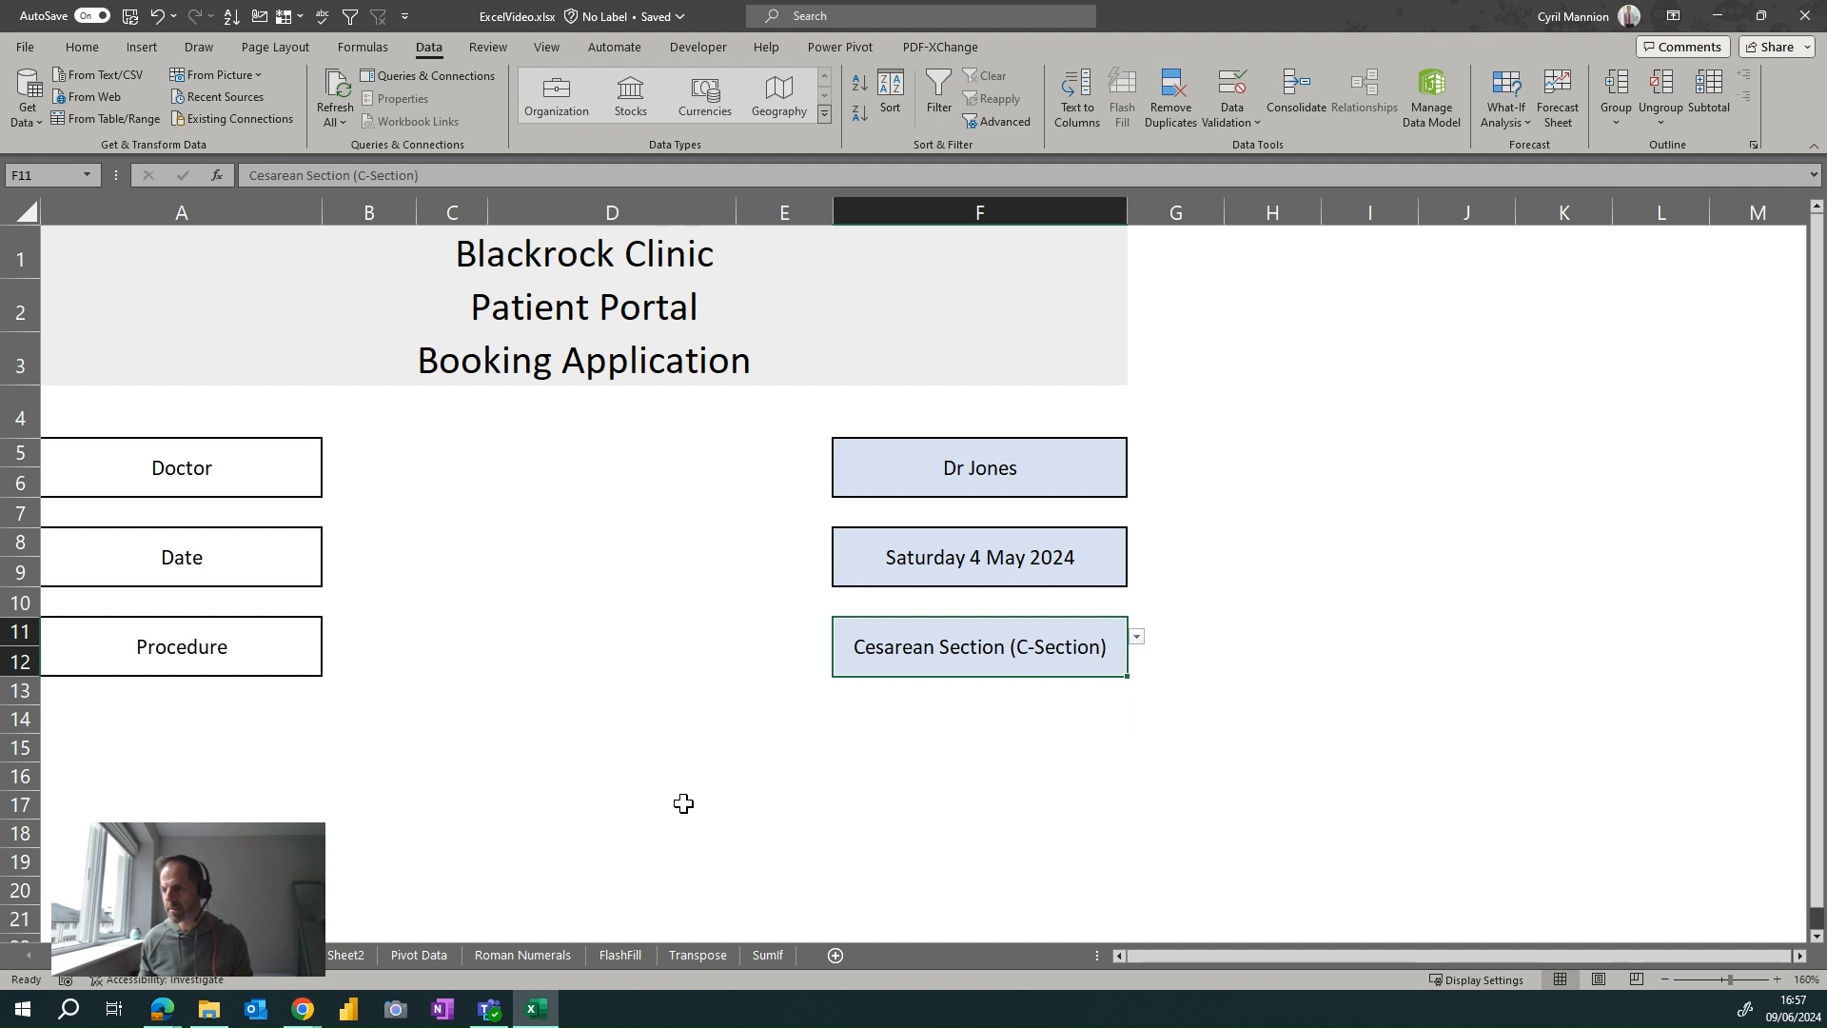
pyautogui.click(1138, 638)
pyautogui.click(1041, 717)
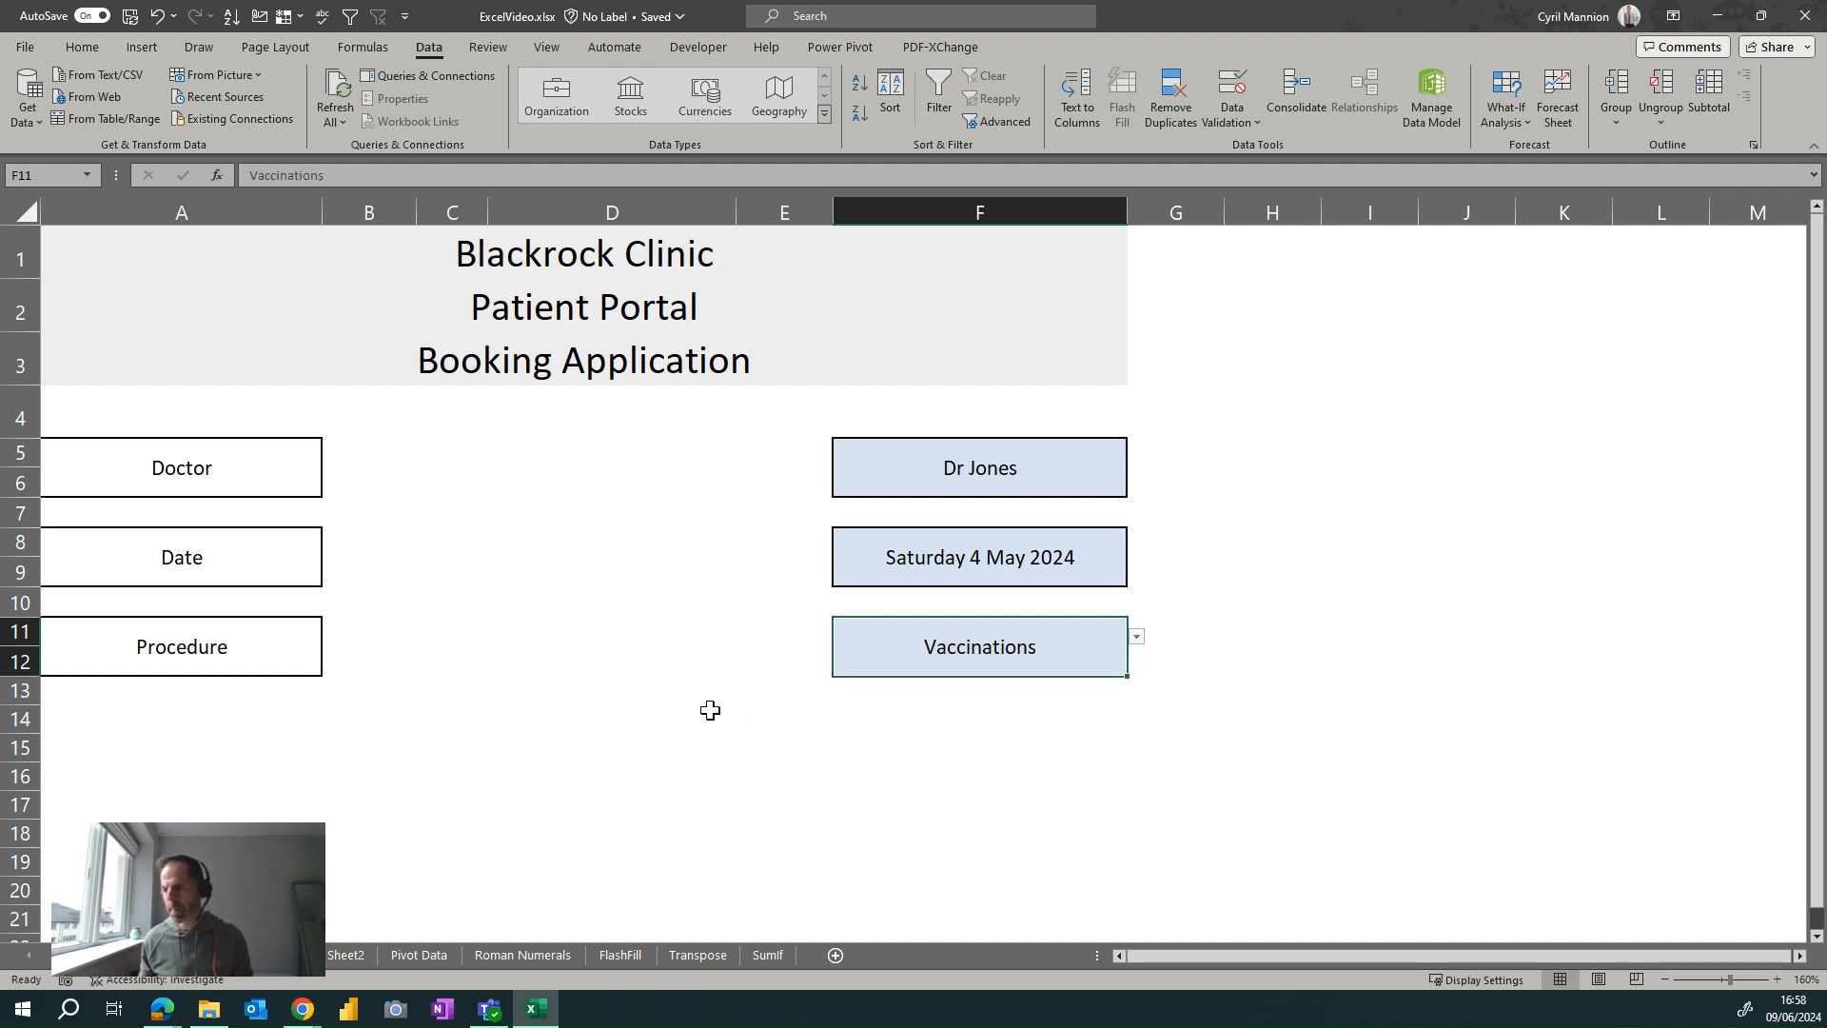